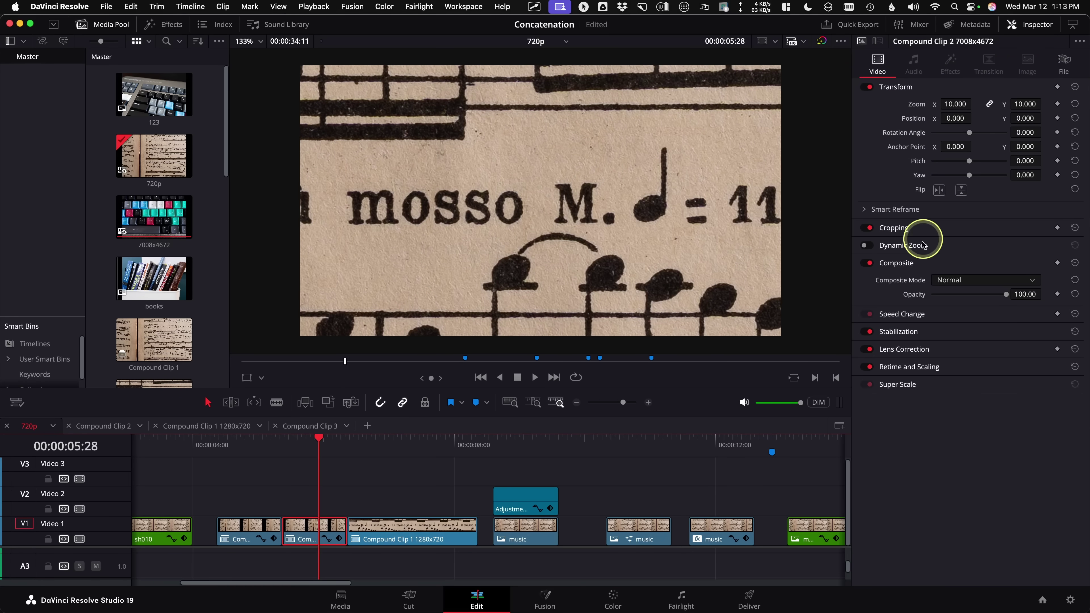
Step: Expand Retime and Scaling and view the Scaling choices, still on Project Settings
left_click(903, 368)
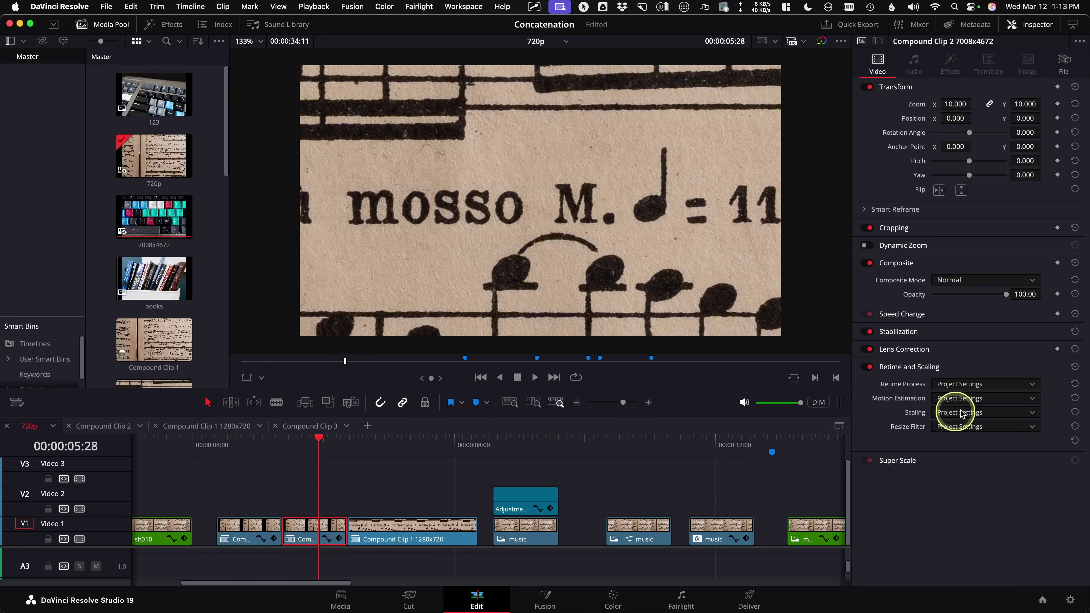
left_click(960, 413)
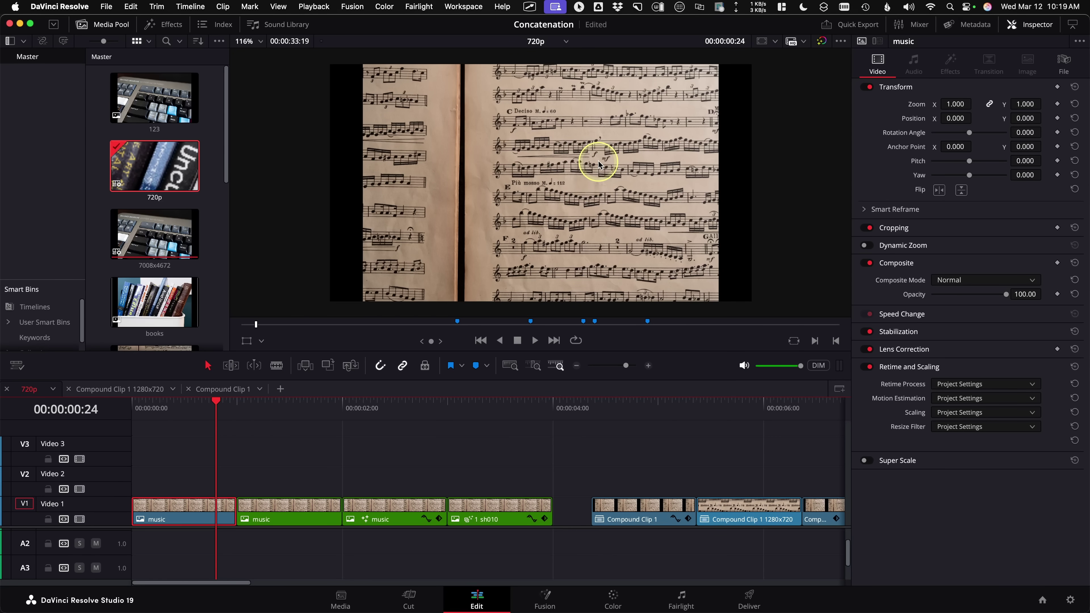
Step: Compare the clip's 7008 x 4672 source with the 1280 x 720 timeline, then view the second clip's transform
left_click(1074, 63)
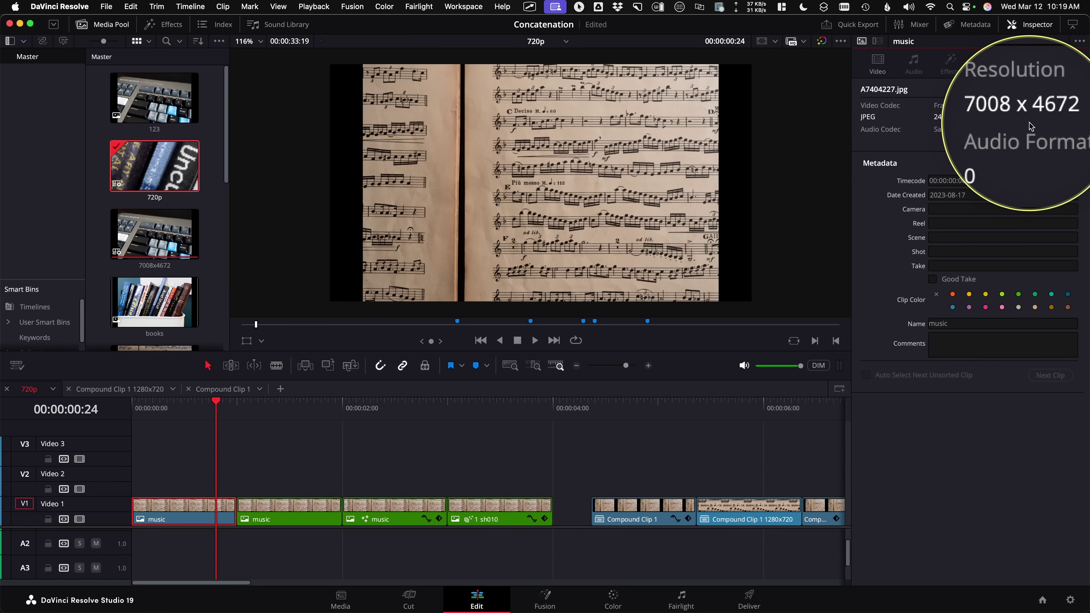
right_click(176, 158)
mouse_move(245, 165)
left_click(462, 165)
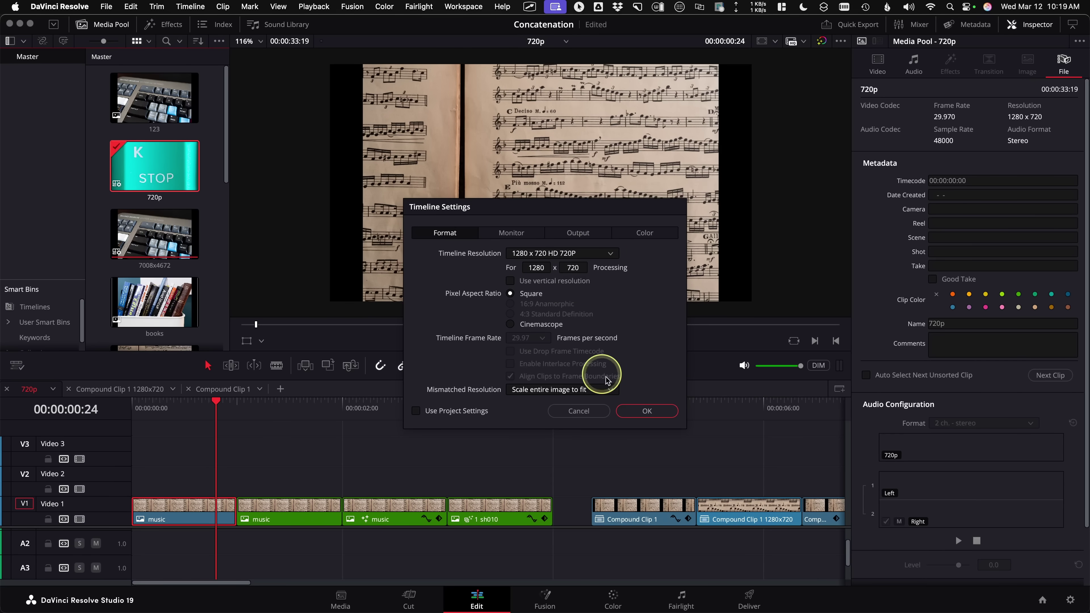
left_click(646, 412)
left_click(301, 413)
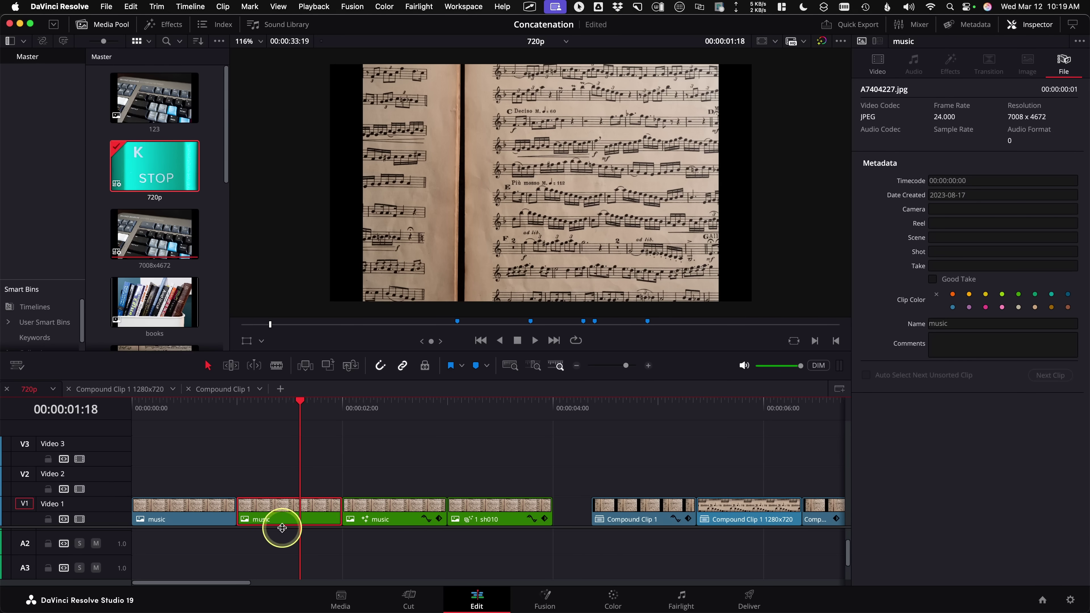
left_click(886, 81)
Step: Set the second music clip's Scaling to Fill and its Zoom X to 10
left_click(1038, 24)
left_click(1039, 25)
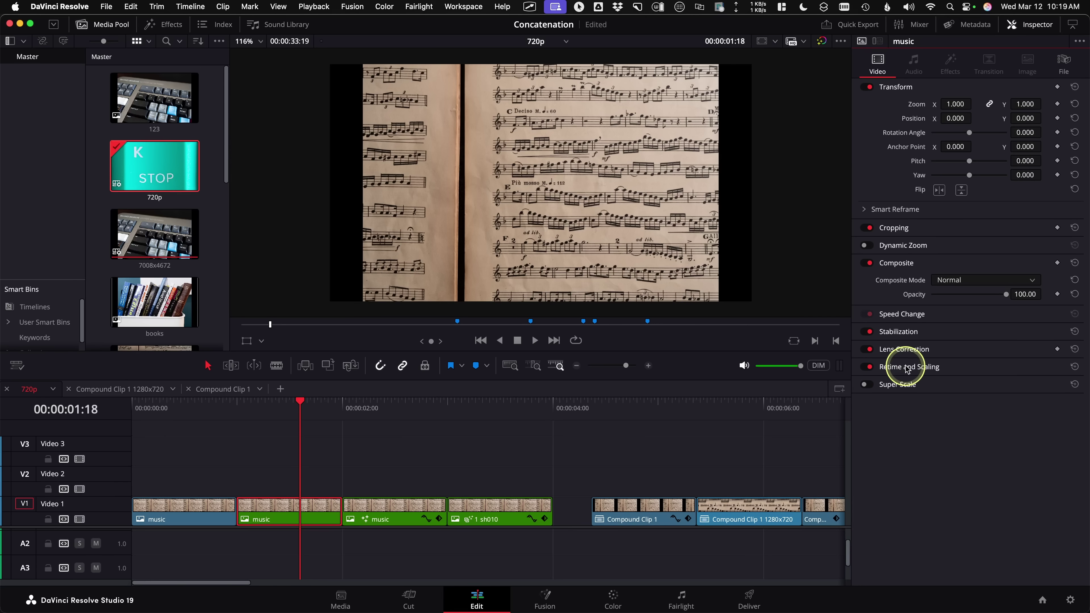
left_click(973, 412)
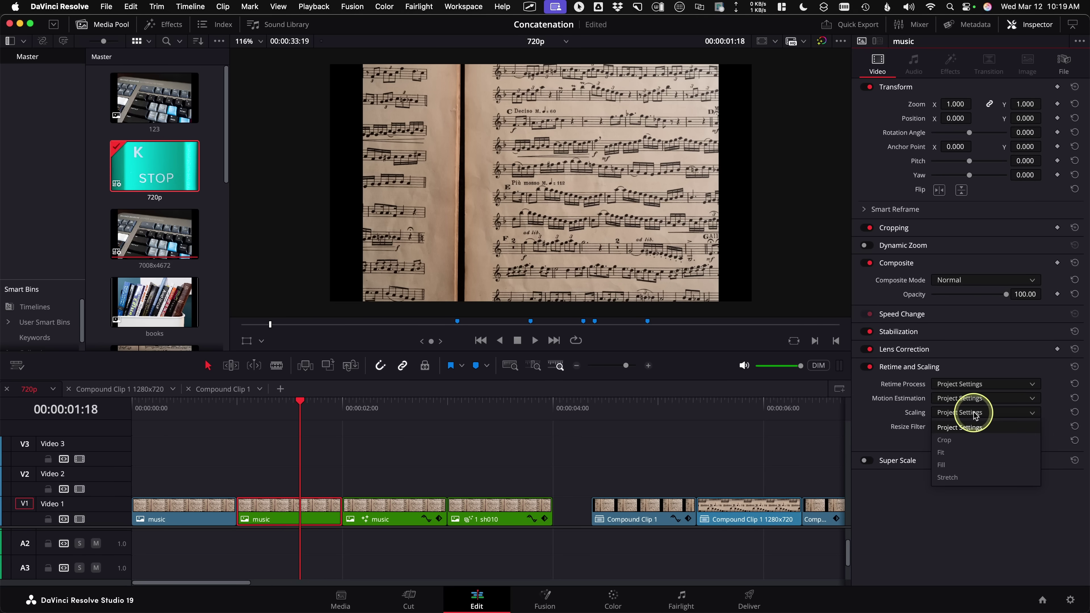
left_click(977, 465)
left_click(969, 413)
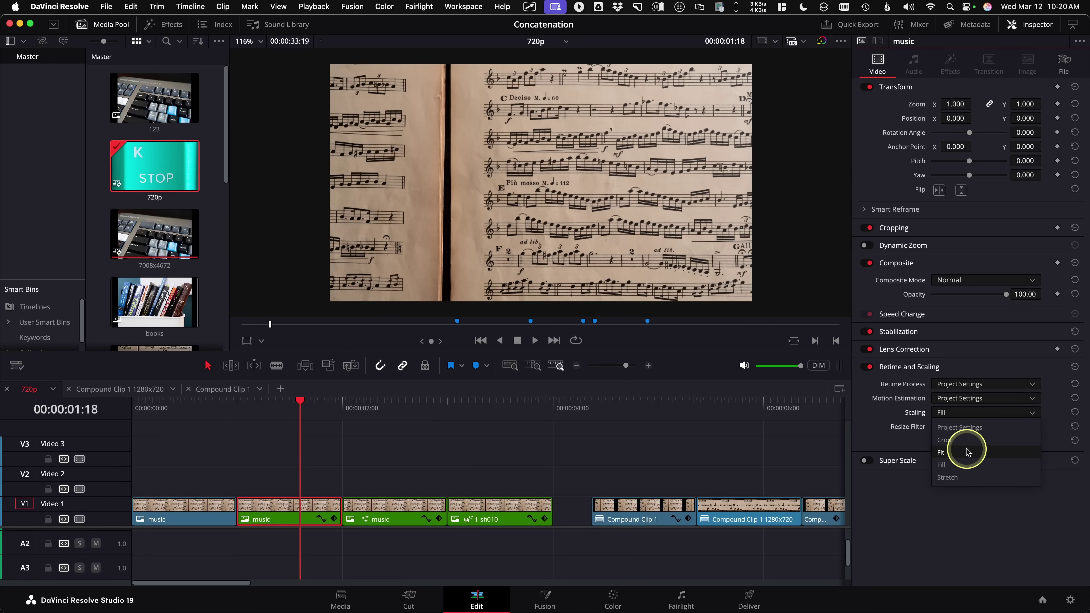
left_click(905, 425)
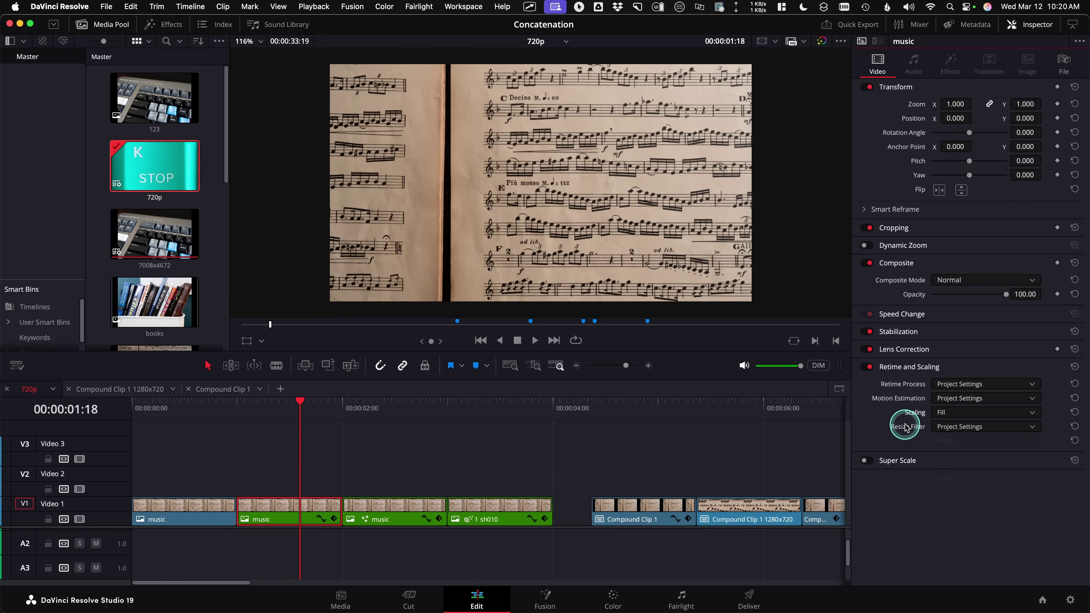
left_click(957, 104)
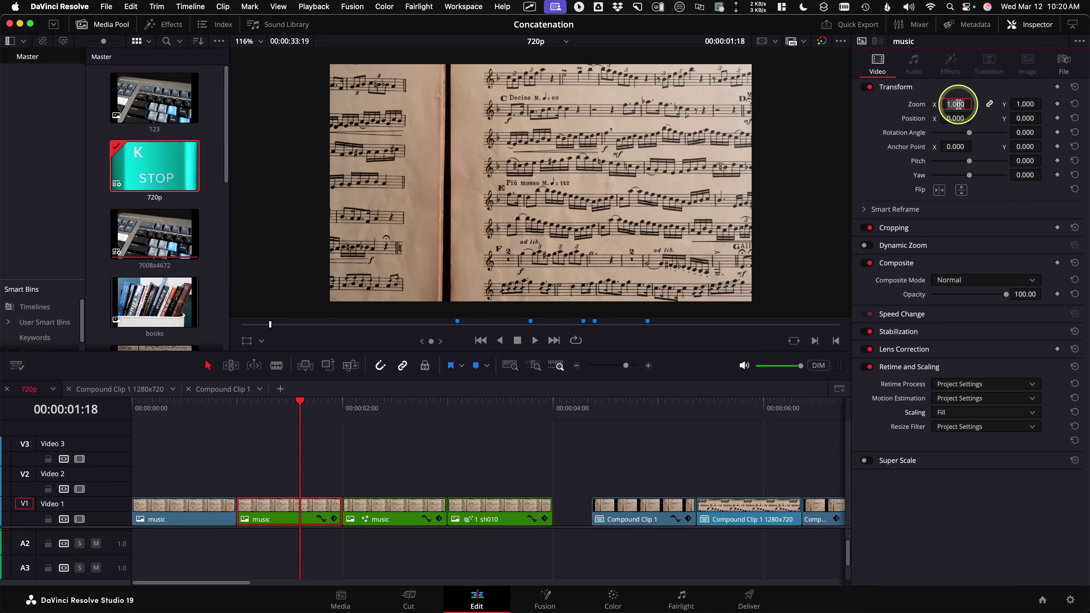
key("Return")
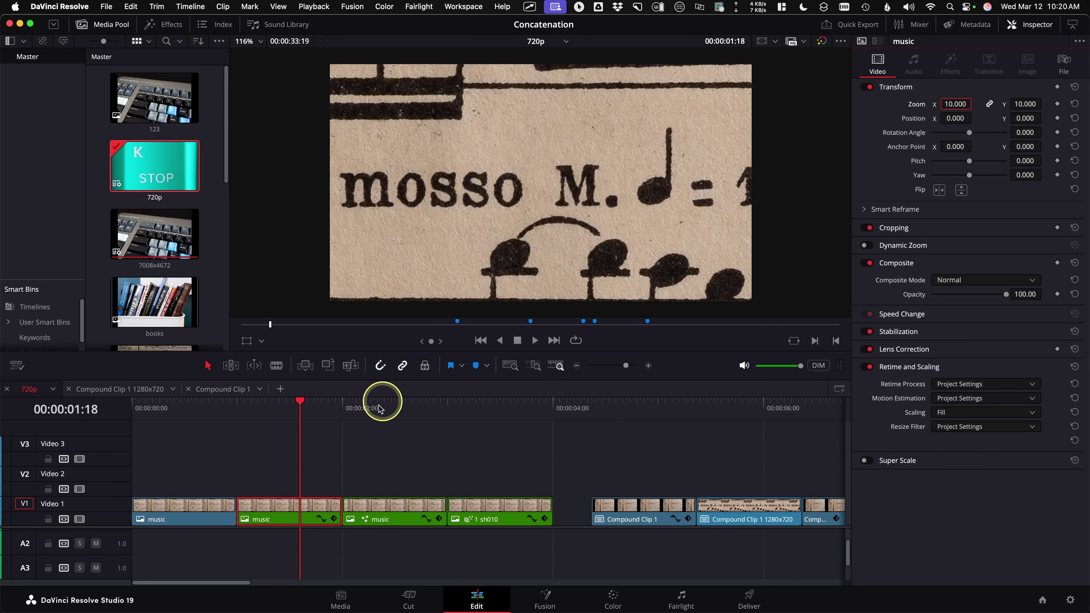
left_click(387, 408)
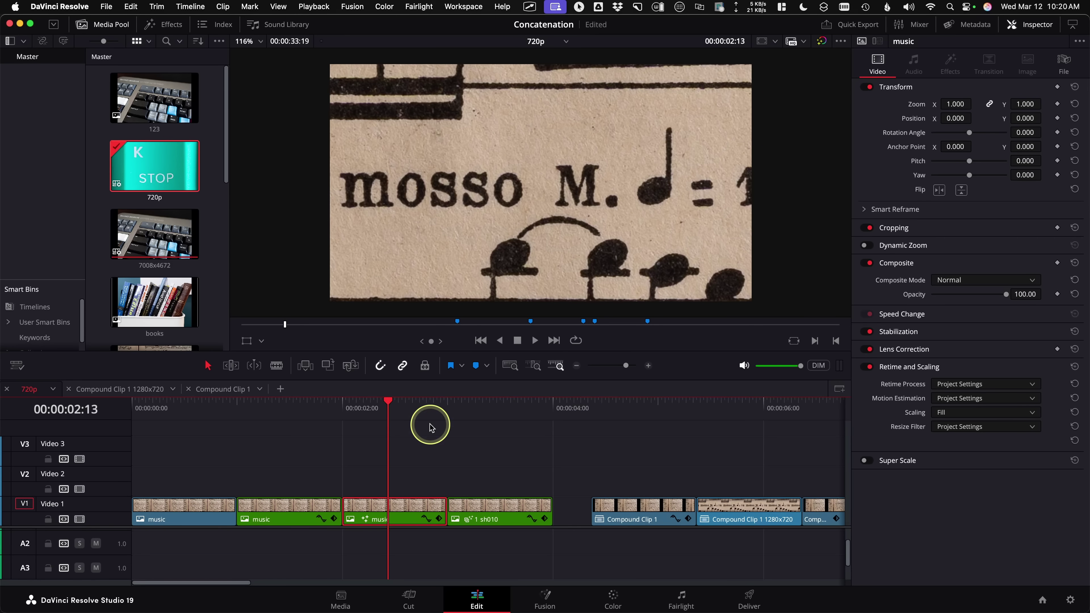
mouse_move(420, 419)
left_mouse_down()
mouse_move(355, 414)
mouse_move(403, 419)
mouse_move(409, 435)
left_mouse_up()
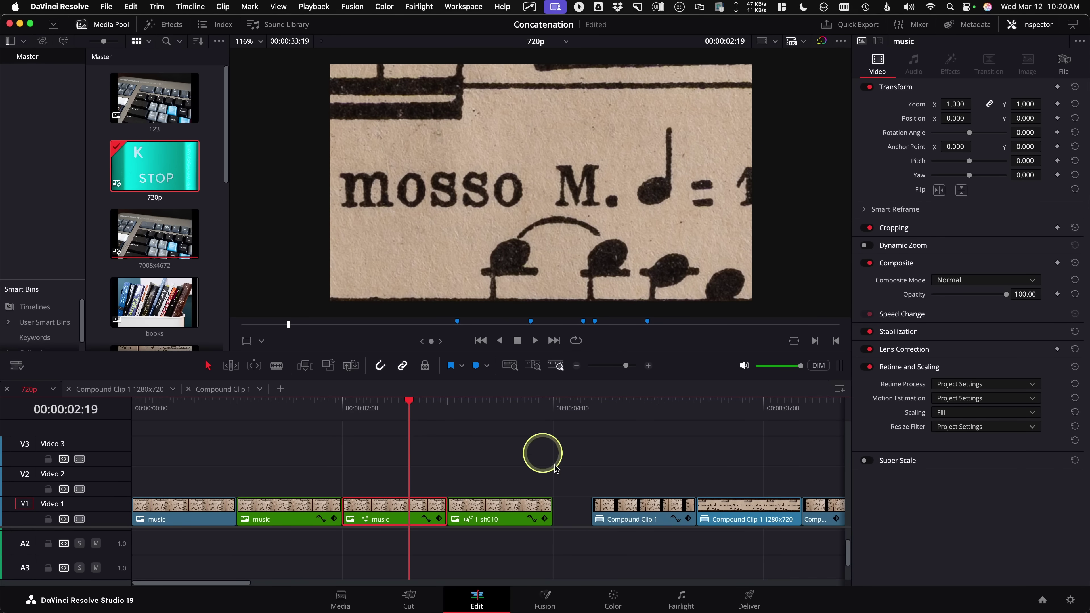
left_click(549, 596)
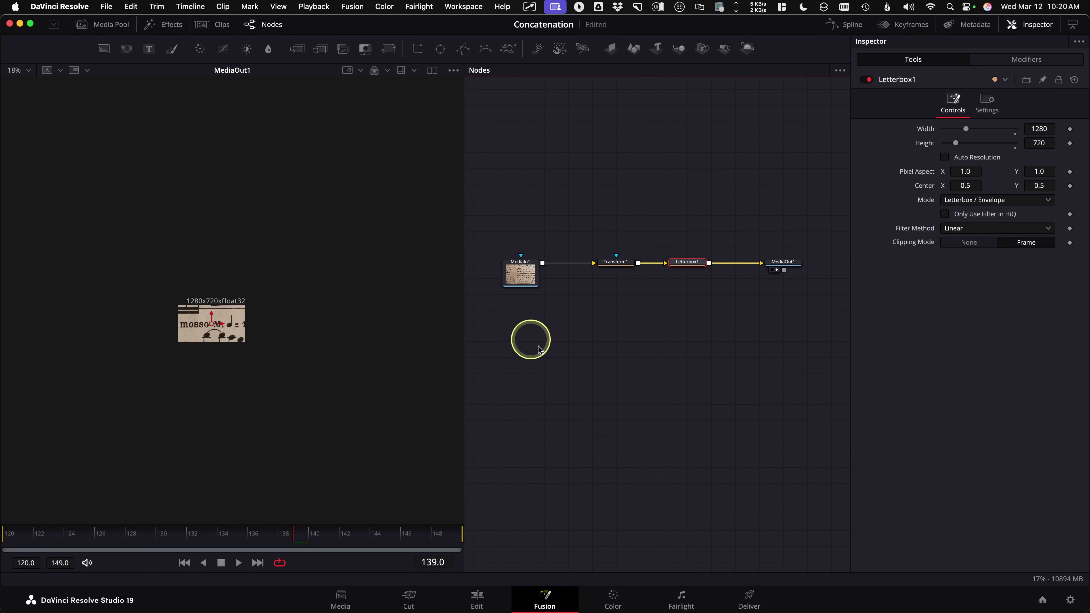
left_click(624, 267)
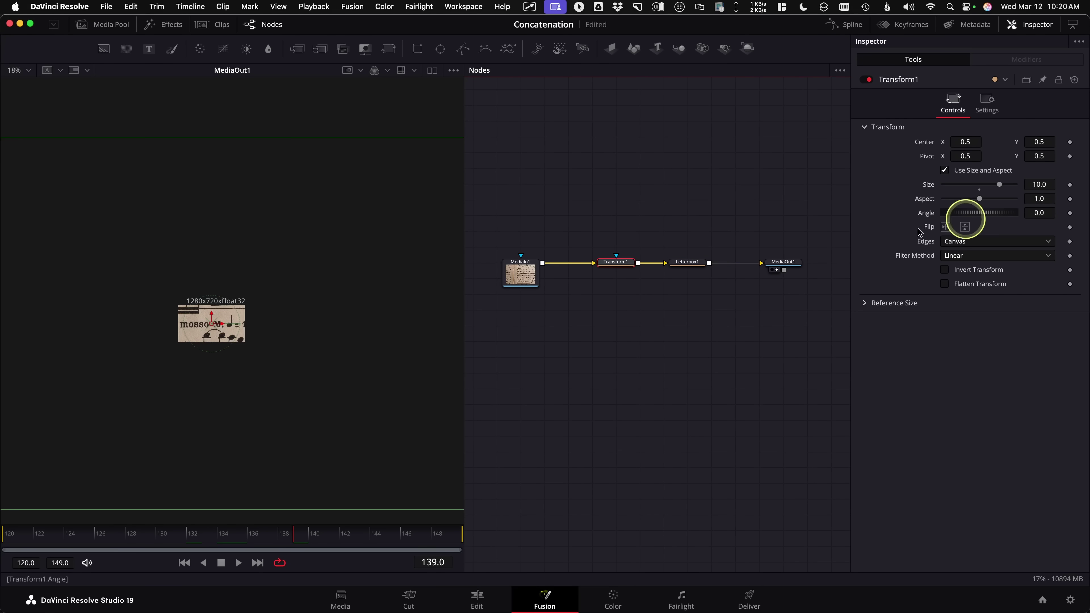
left_click(684, 267)
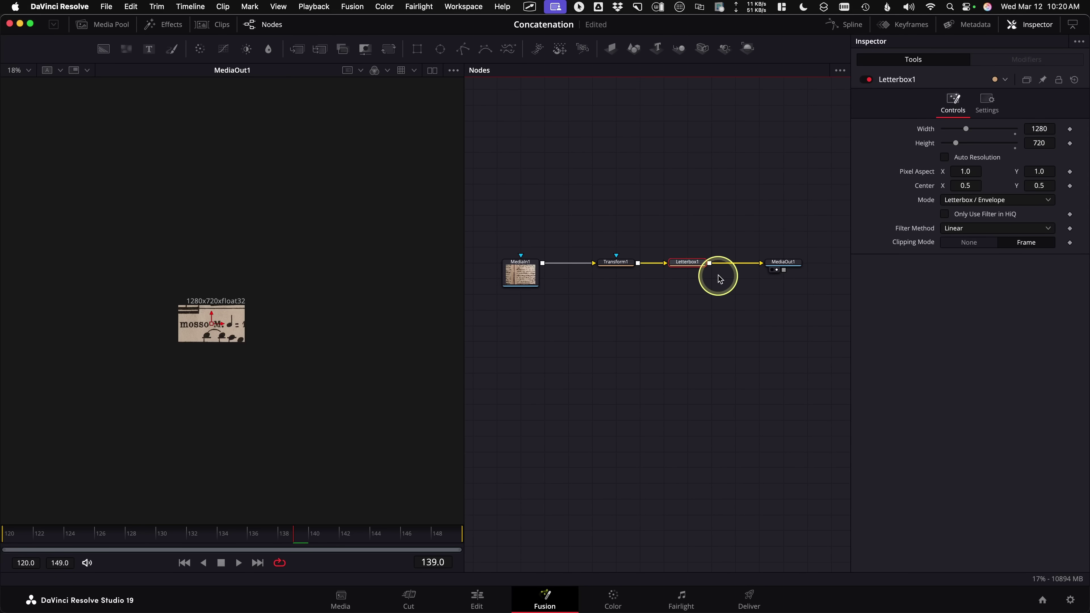
left_click_drag(515, 268, 280, 272)
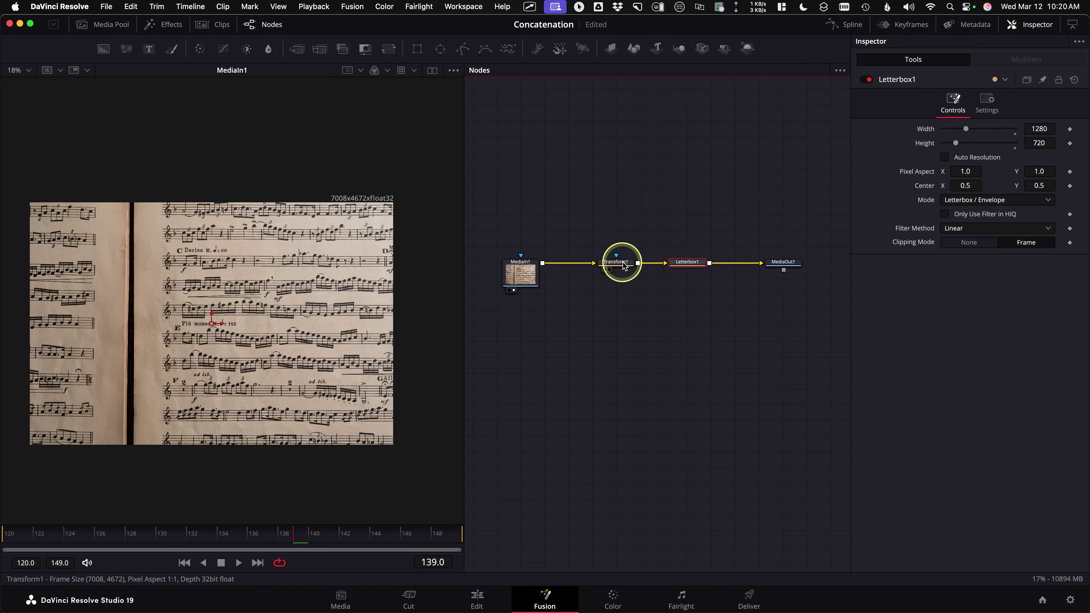
left_click_drag(617, 262, 331, 208)
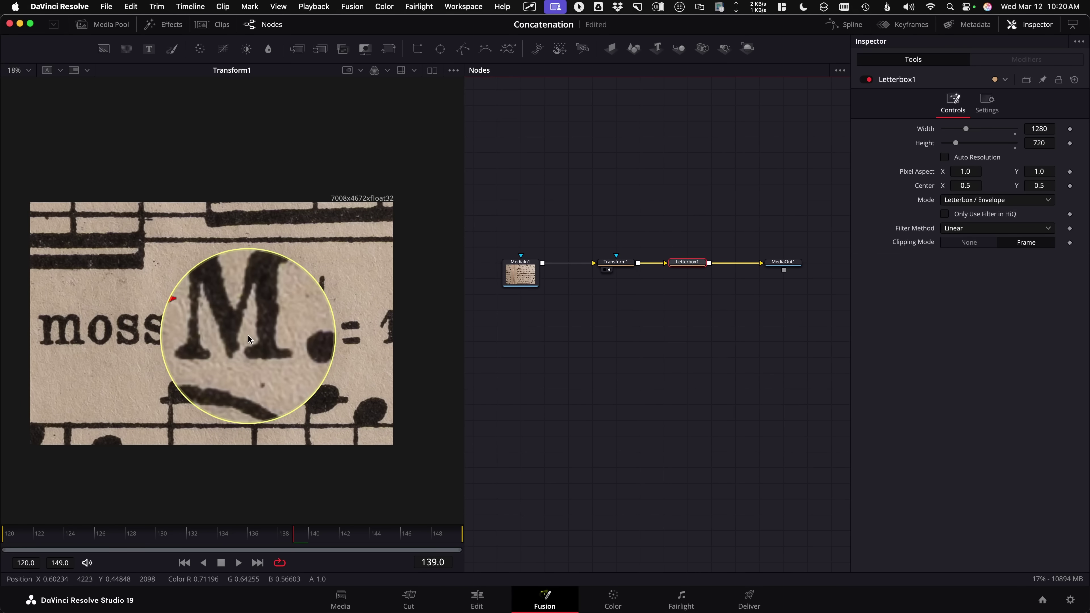
left_click(477, 597)
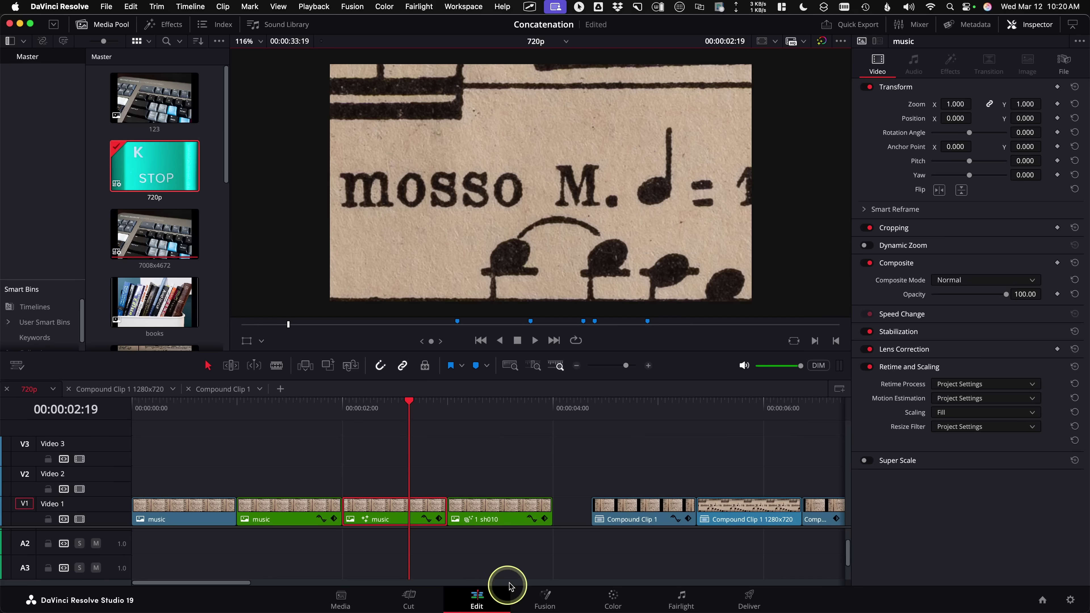
Step: Open sh010's Fusion composition and view the full-resolution MediaIn1 source image
left_click(495, 407)
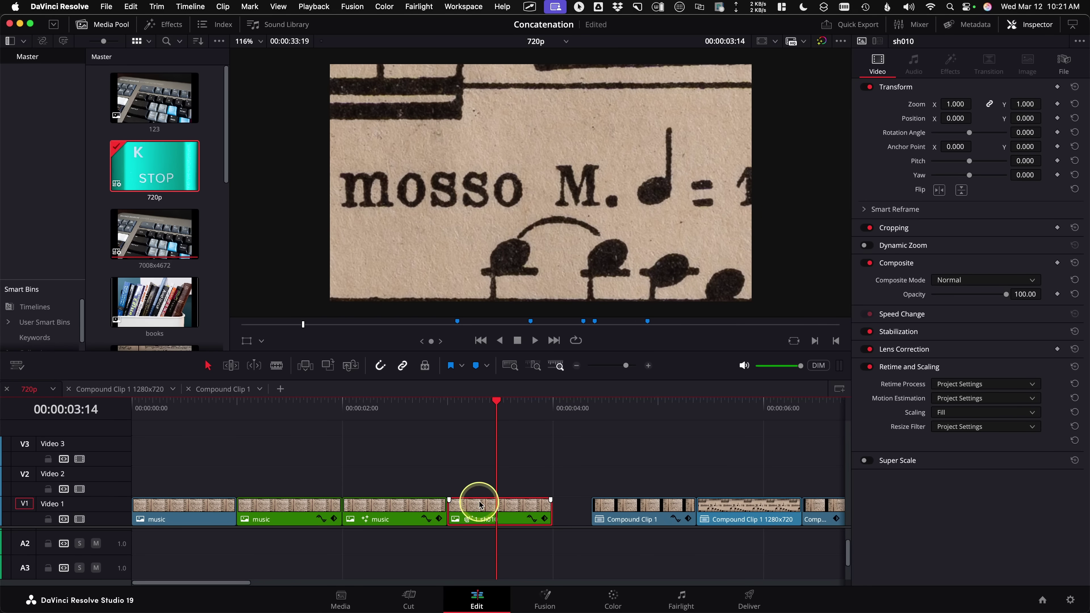
left_click(545, 599)
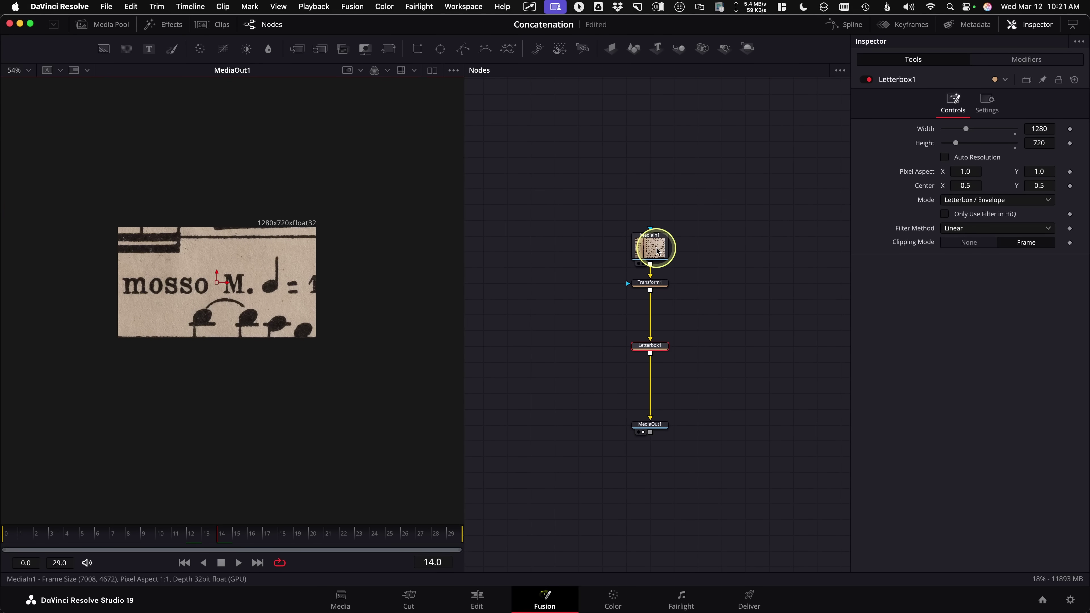
left_click_drag(251, 193, 253, 193)
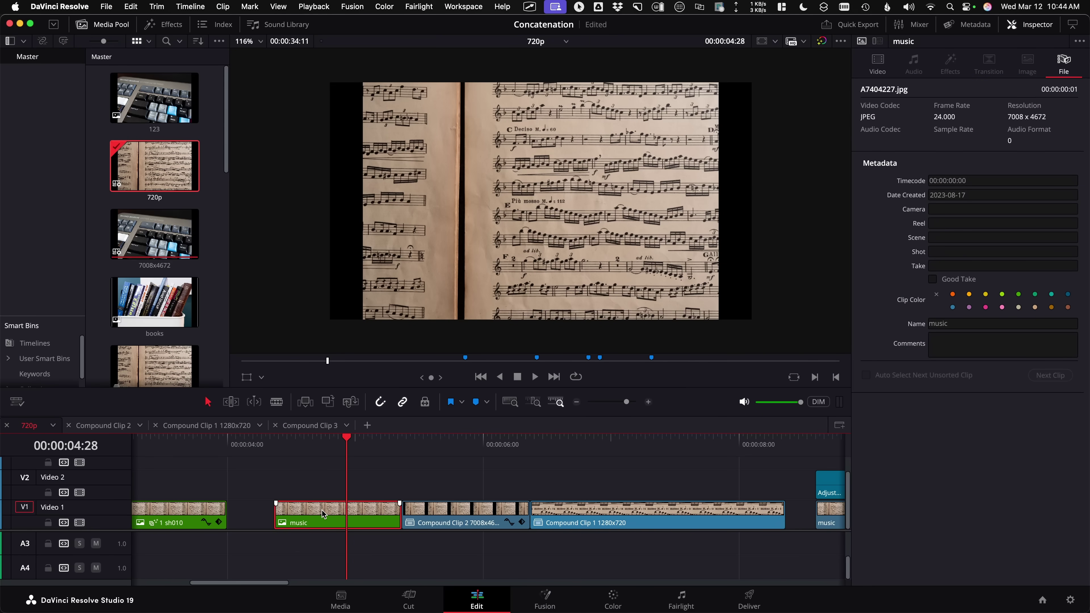
Step: Duplicate the music clip onto the track above and combine both into Compound Clip 6
left_click_drag(322, 511, 323, 487)
left_click_drag(251, 478, 346, 567)
right_click(314, 482)
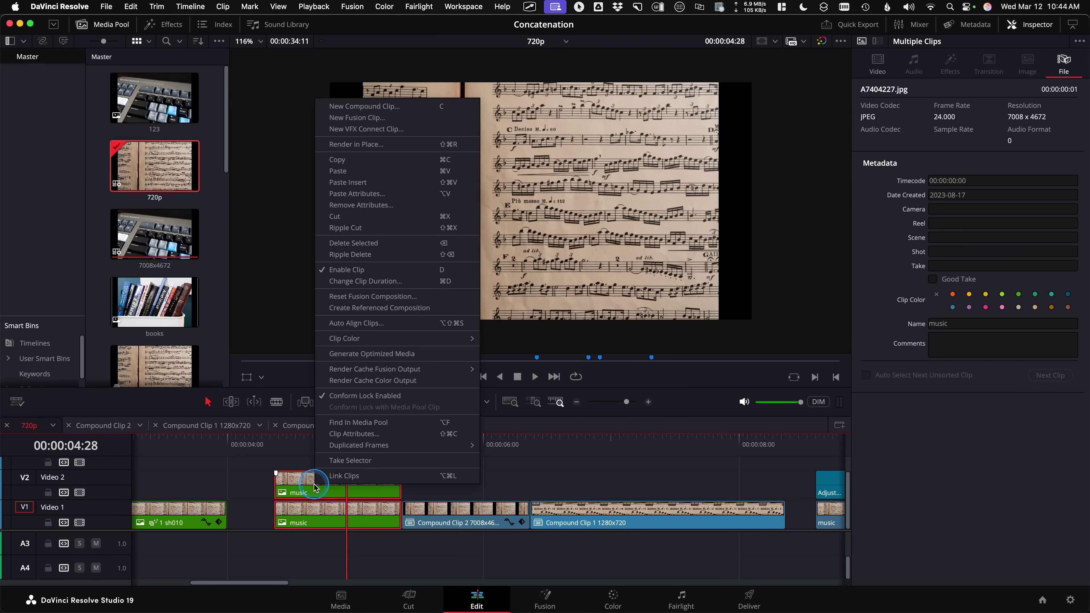
left_click(428, 108)
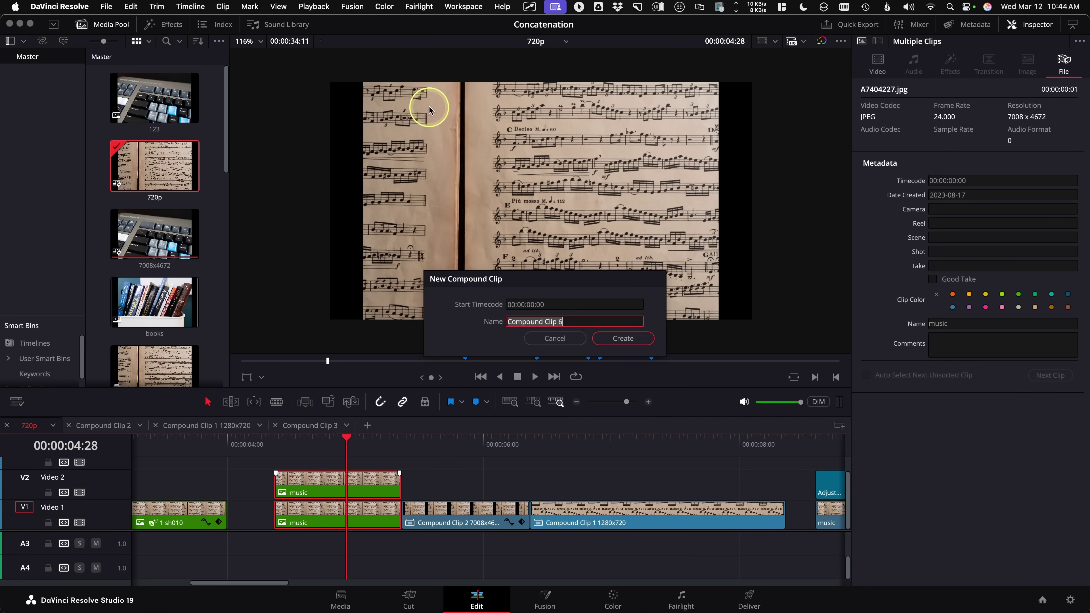
left_click(625, 343)
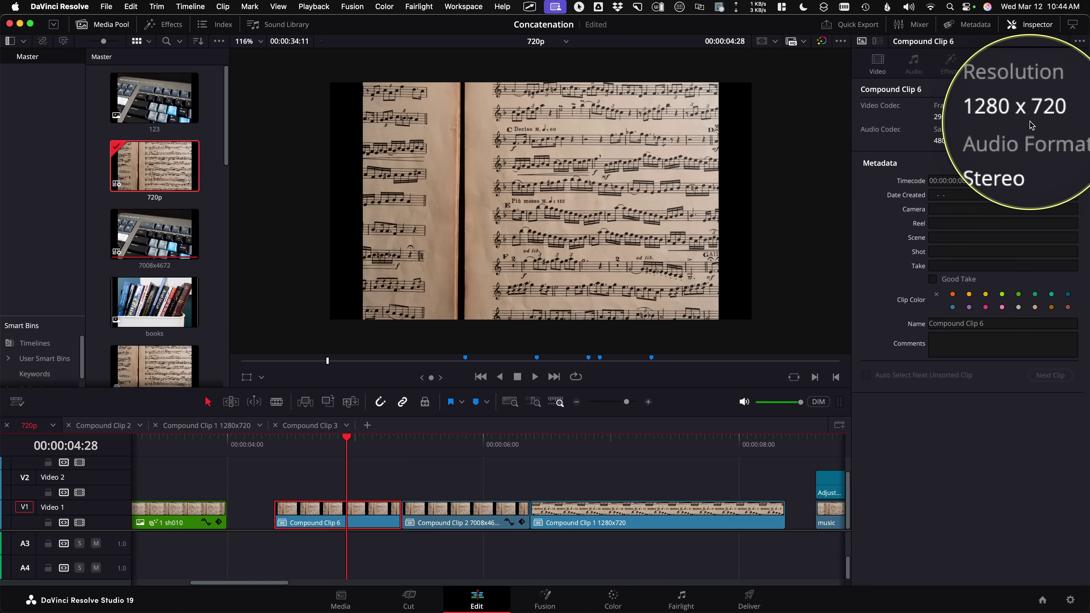
Step: Set Compound Clip 6's Zoom X to 10, then compare it against the sh010 clip
left_click(878, 63)
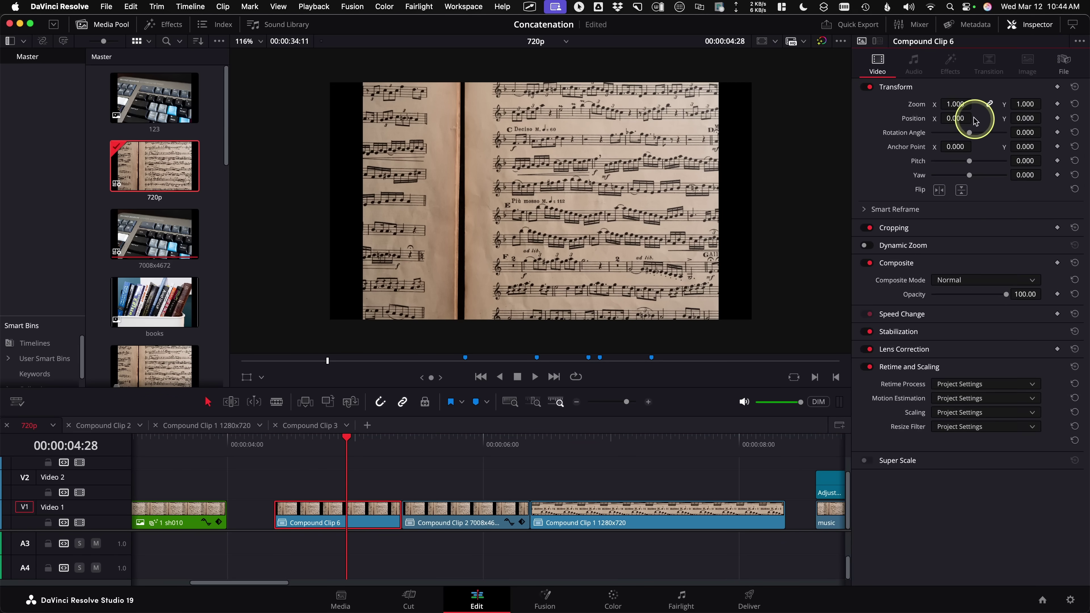
left_click(961, 104)
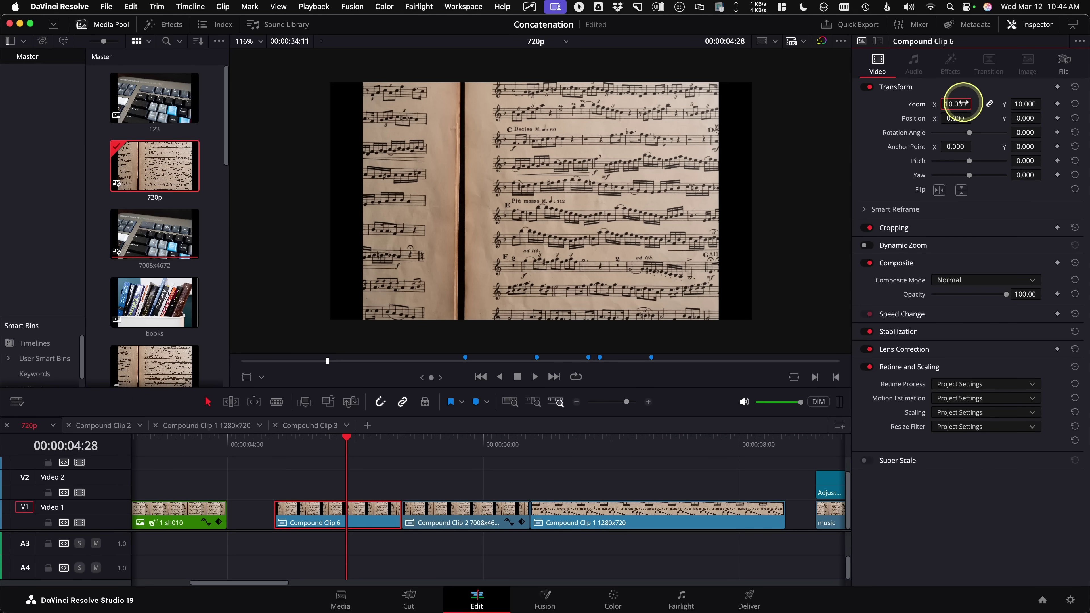
key("Return")
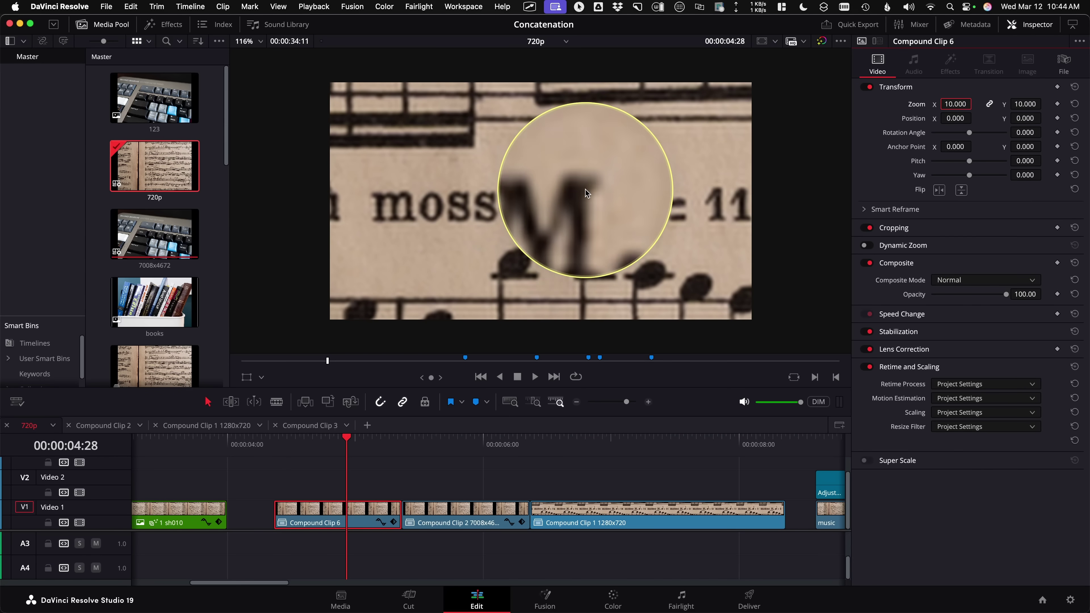
left_click(197, 442)
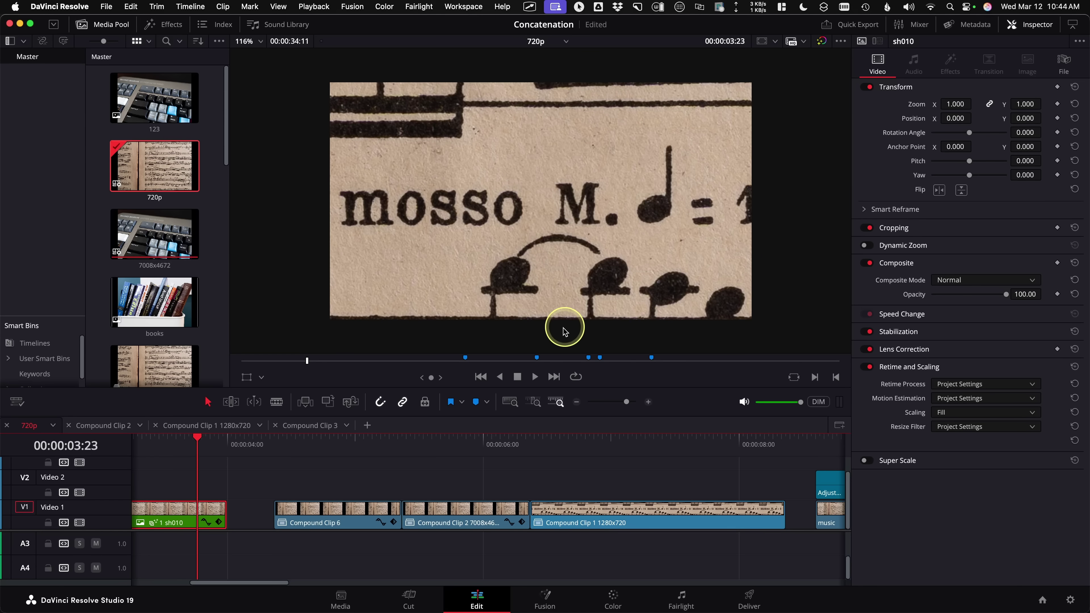
left_click(359, 444)
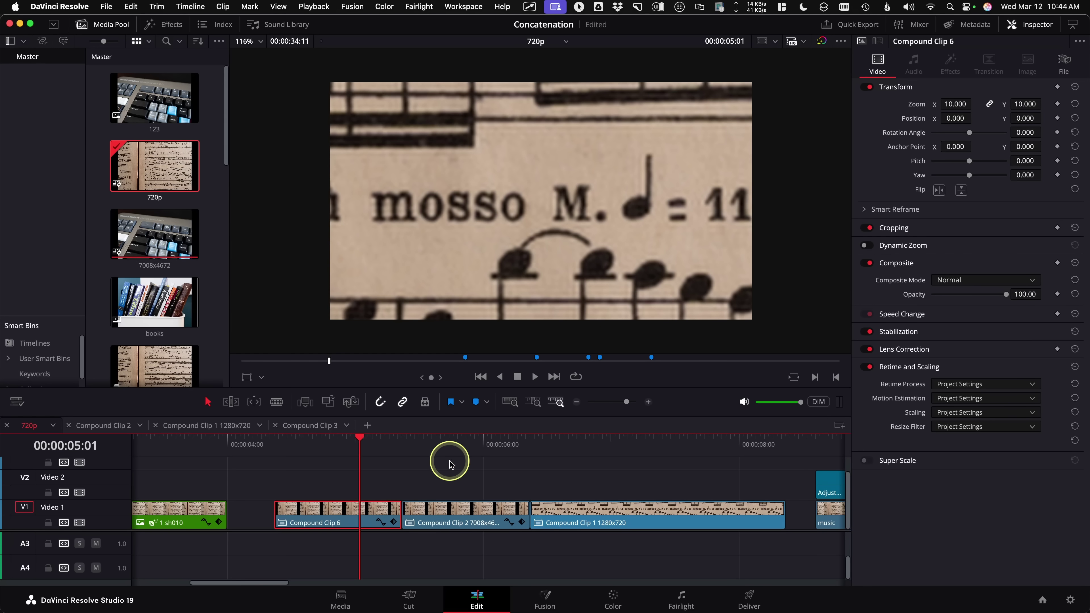
Step: Check the 720p timeline resolution options and cancel, then view Compound Clip 2's 7008 x 4672 file details
left_click(465, 445)
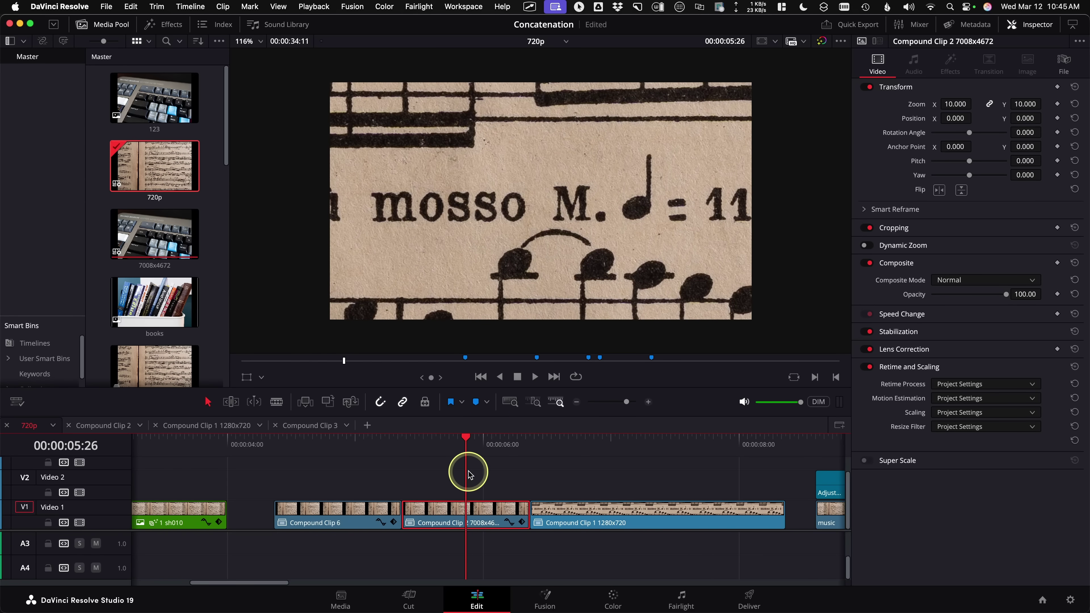
right_click(156, 174)
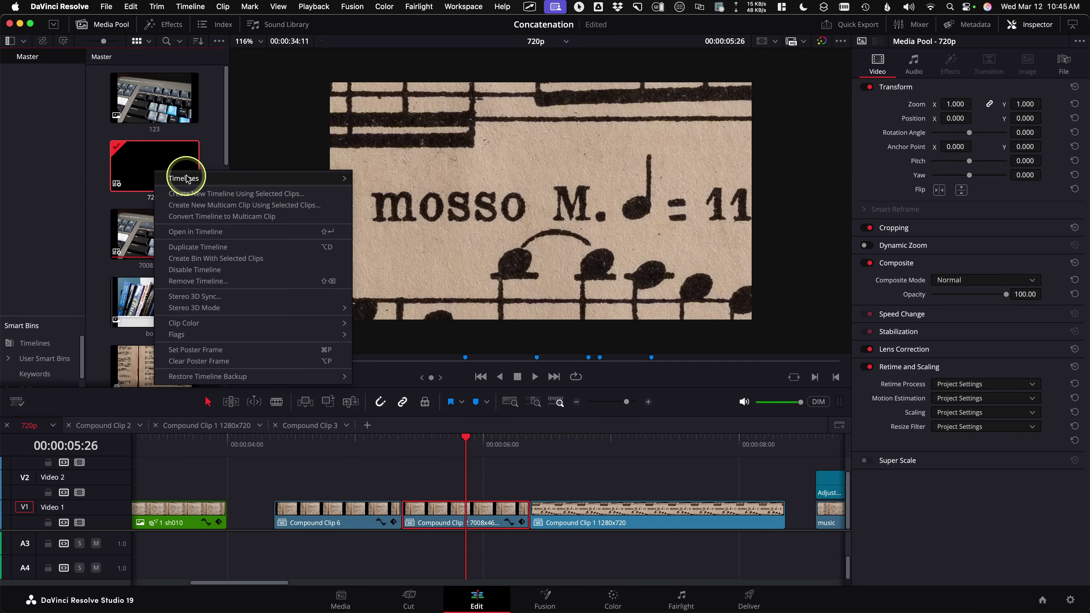
mouse_move(240, 180)
left_click(377, 178)
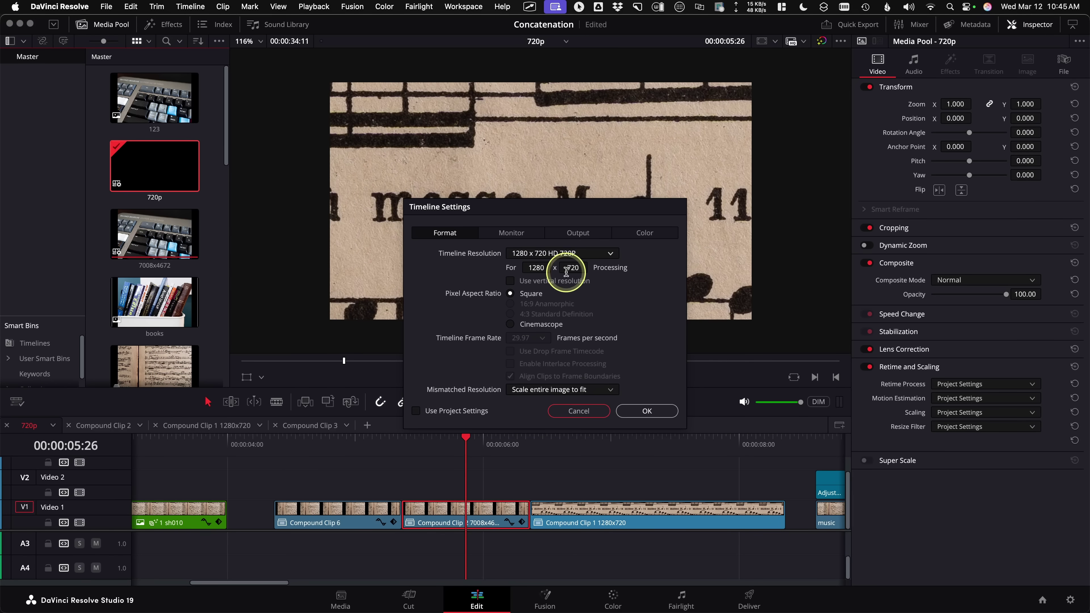
left_click(612, 254)
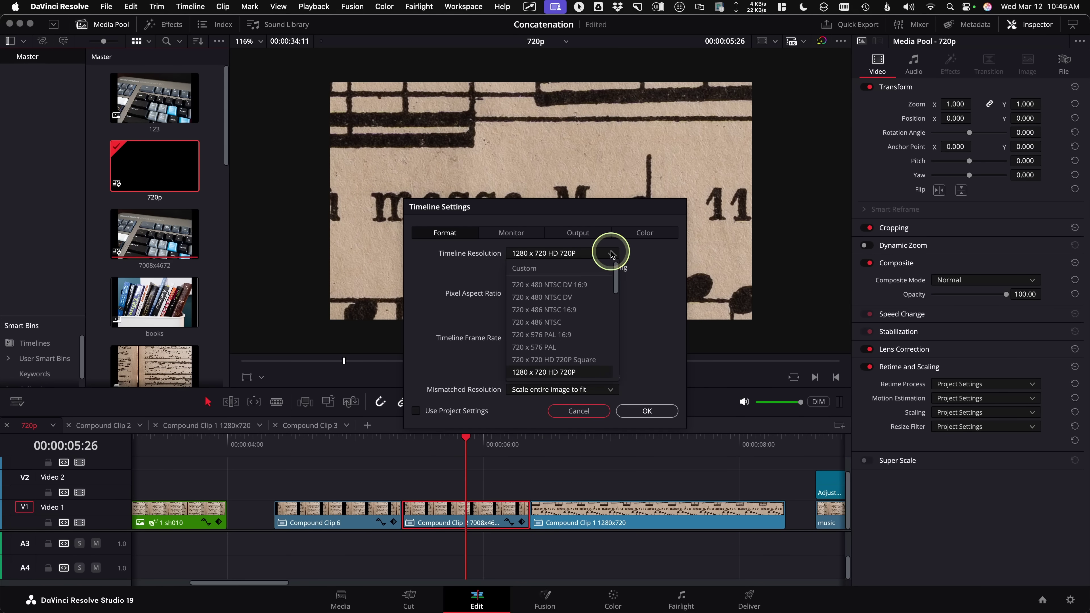
left_click(609, 282)
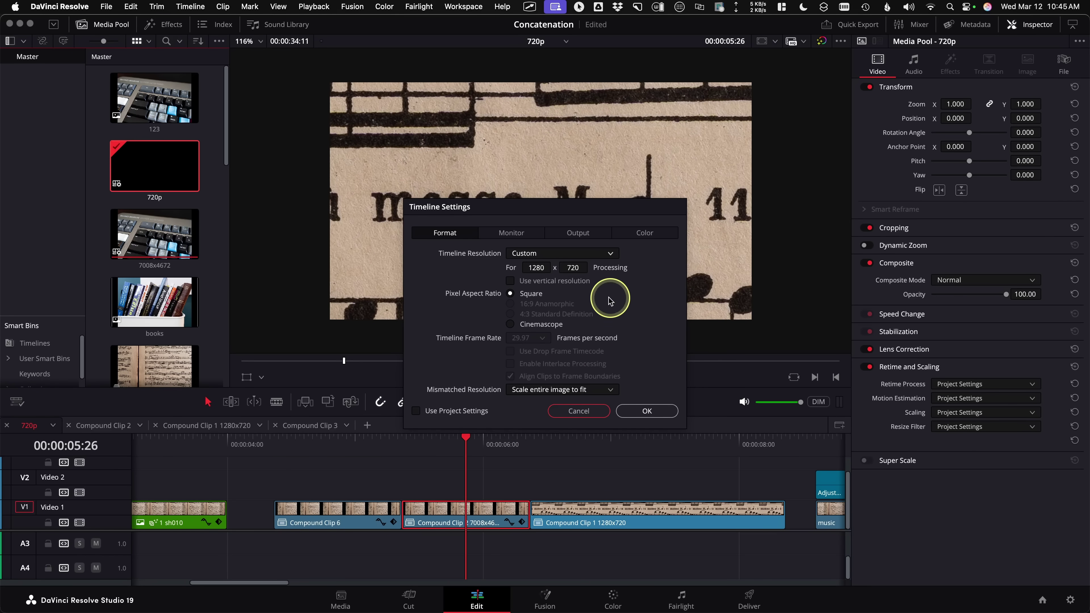
left_click(590, 411)
left_click(482, 511)
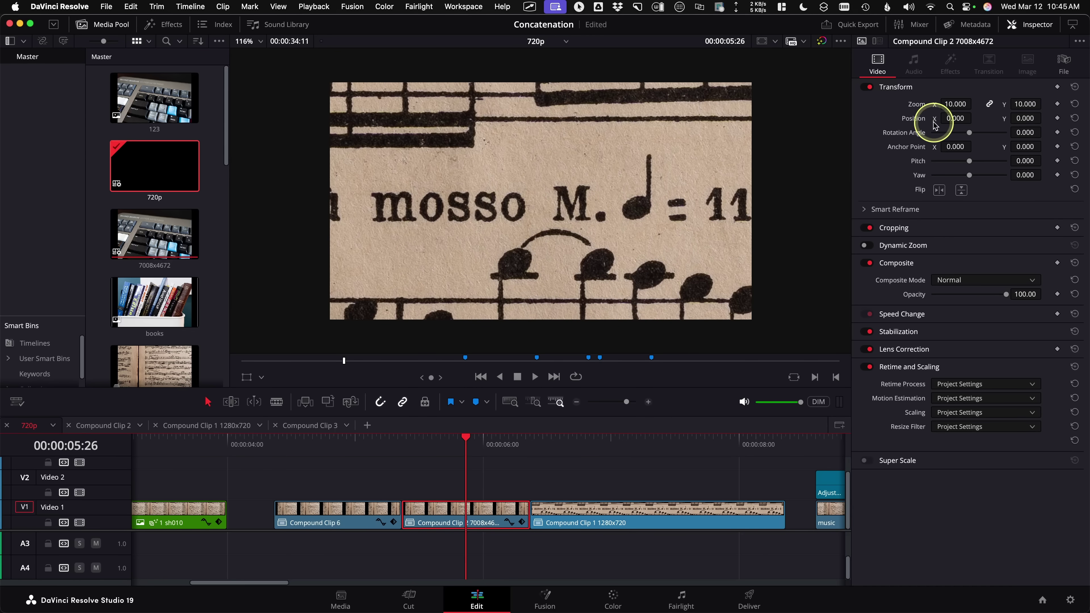
left_click(1063, 64)
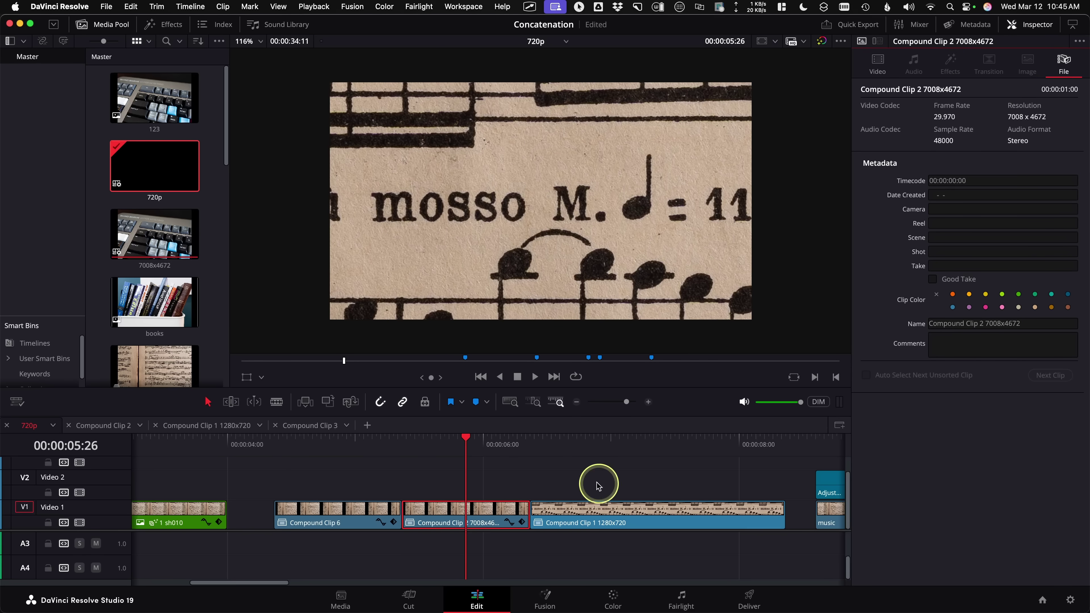
Step: Select Compound Clip 1 to see its 1280 x 720 file details and scrub through its frames
left_click(547, 440)
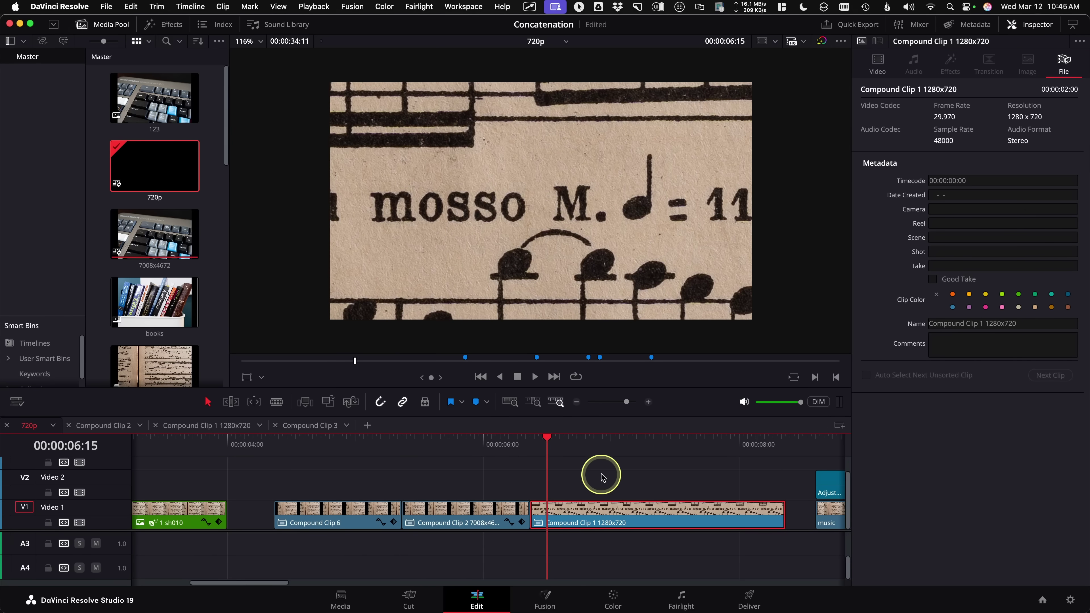
left_click(696, 440)
left_click_drag(707, 447, 644, 465)
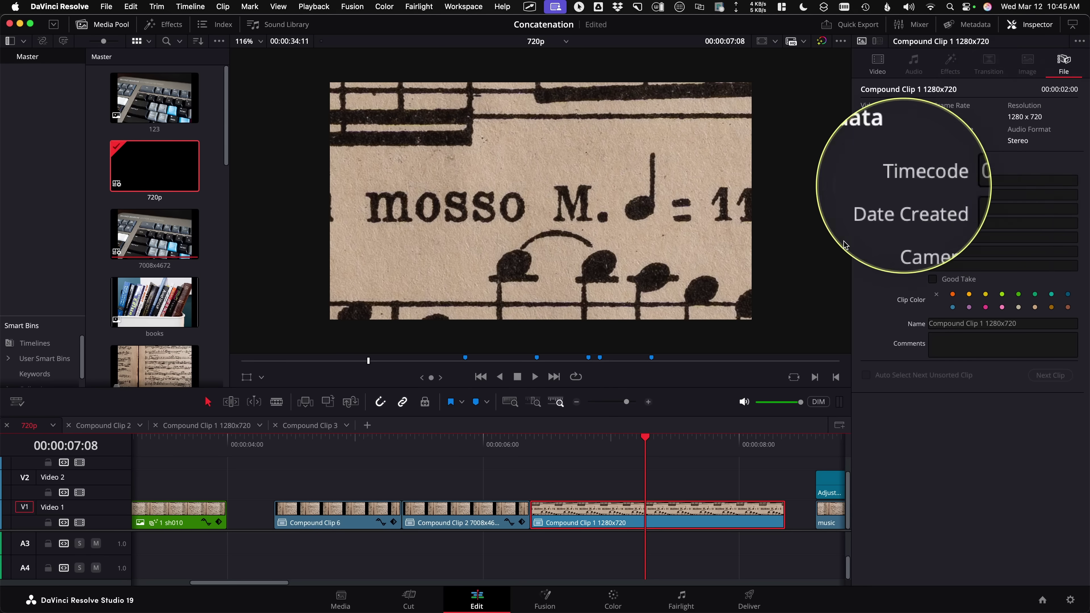
Step: Open Compound Clip 1 in its own timeline and select the adjustment clip inside
right_click(607, 514)
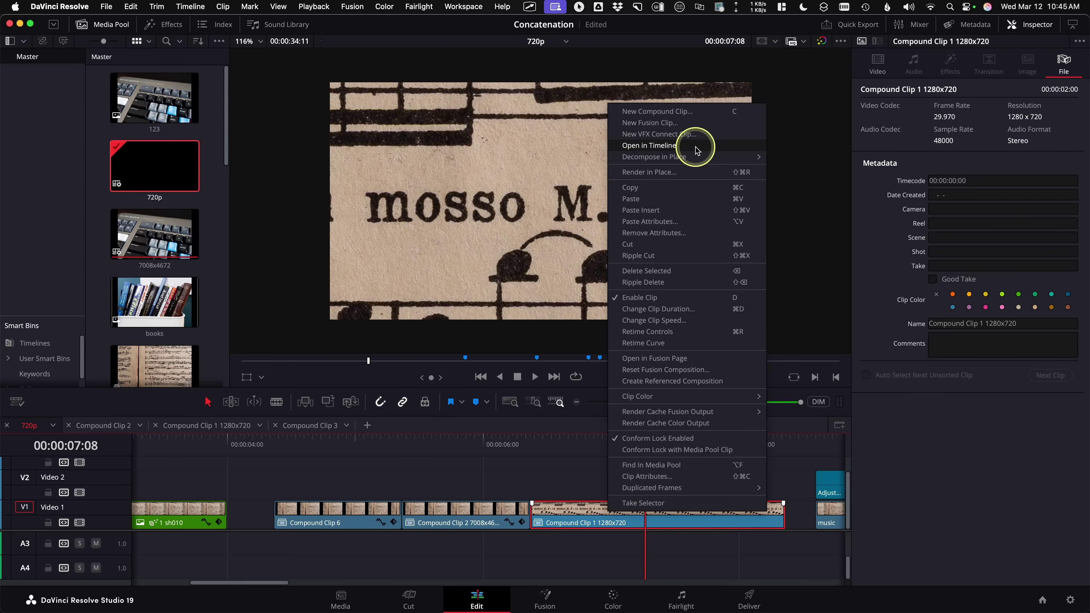
left_click(669, 146)
left_click(259, 482)
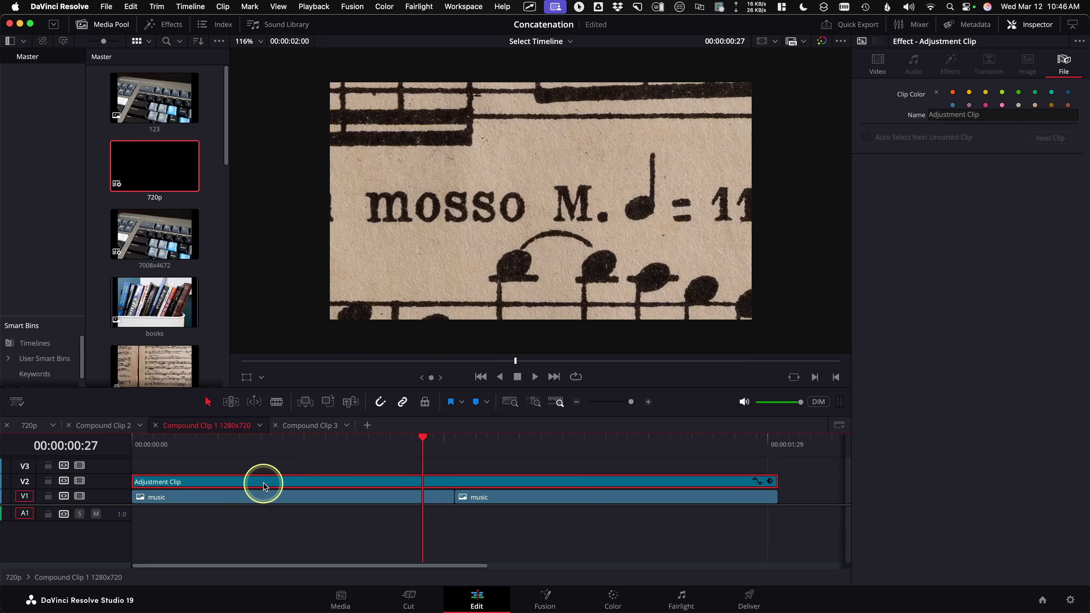
left_click_drag(339, 455, 139, 455)
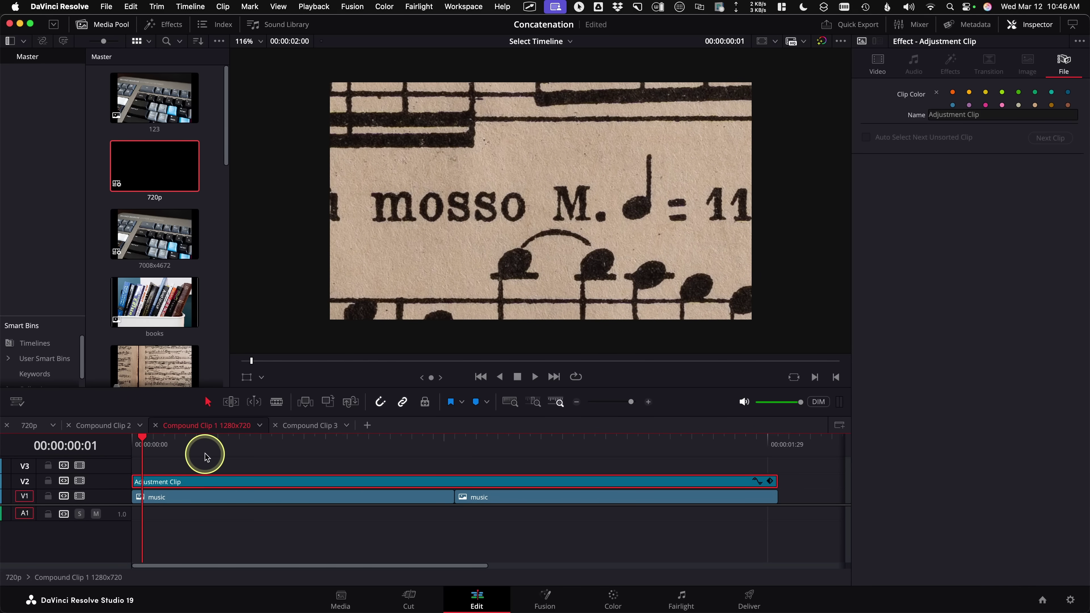
Step: Scrub the adjustment clip to watch its keyframed zoom animate, then return to the 720p timeline
left_click_drag(445, 446, 239, 457)
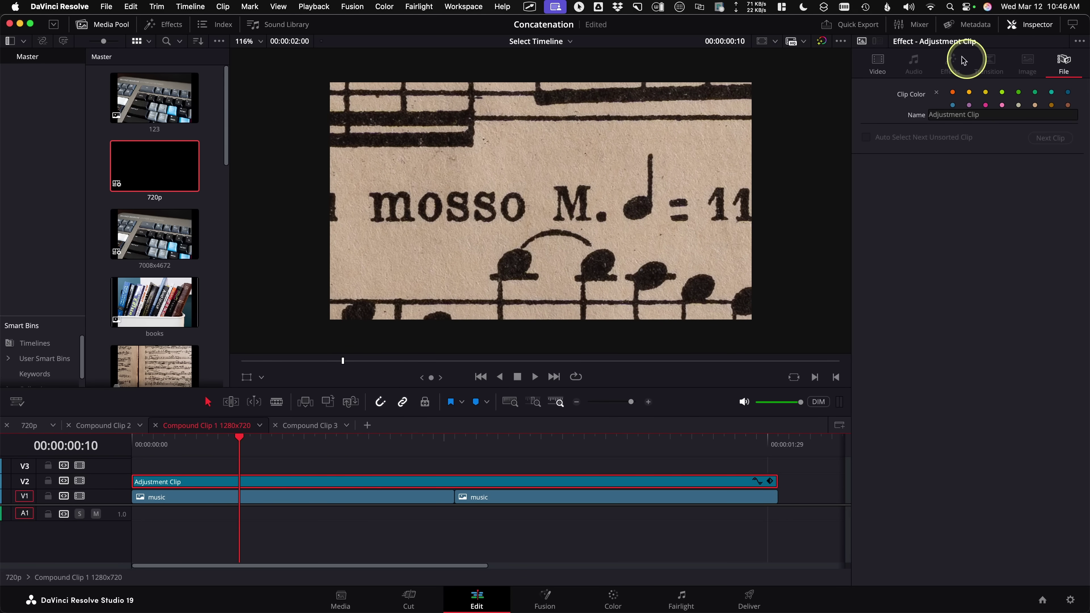
left_click(878, 65)
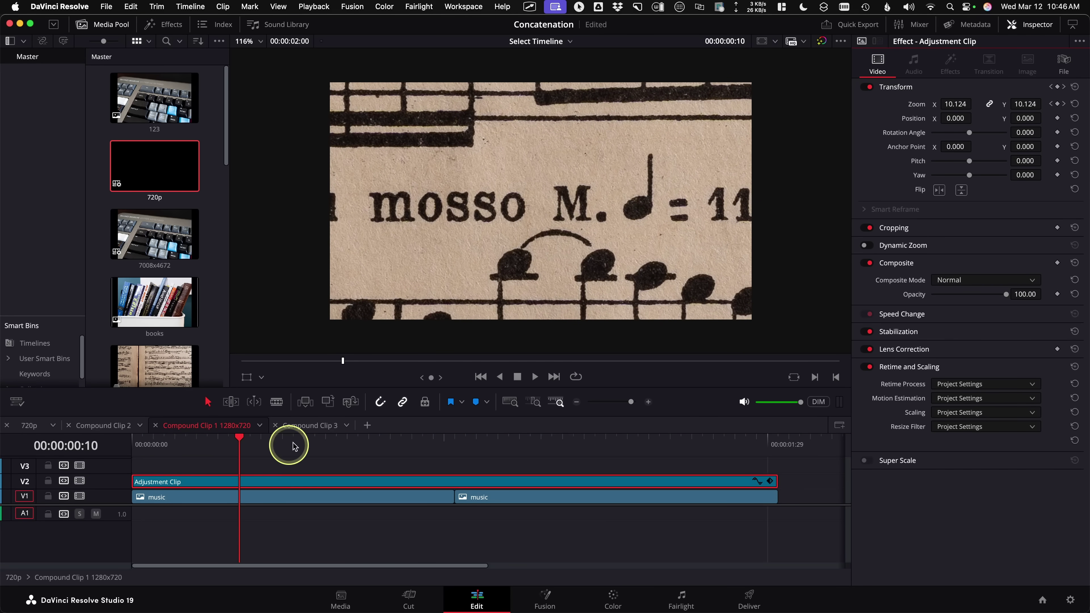
left_click_drag(257, 445, 110, 441)
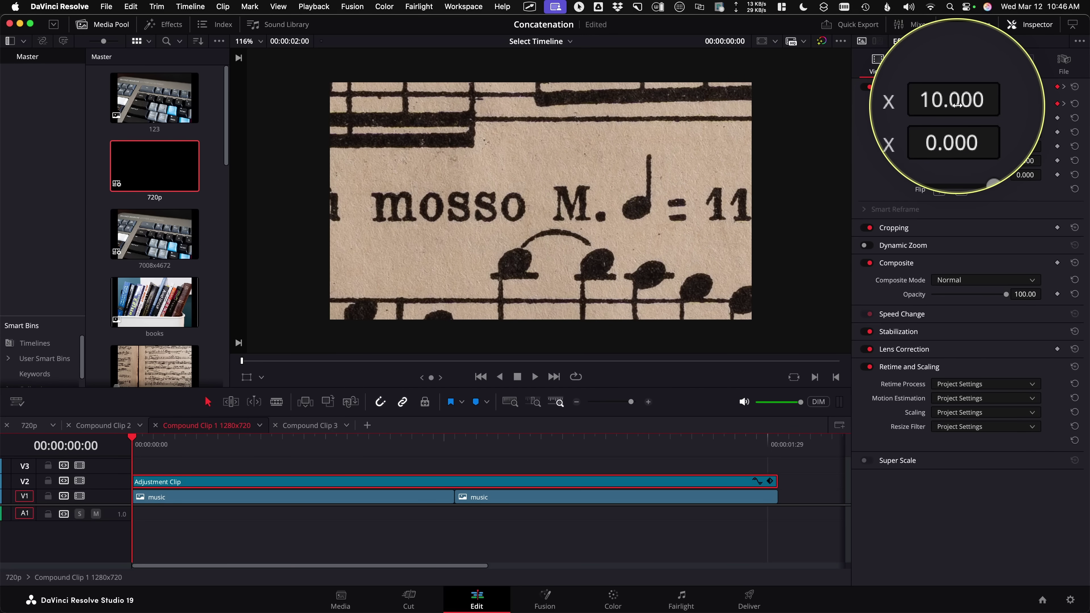
mouse_move(438, 444)
left_mouse_down()
mouse_move(698, 448)
mouse_move(421, 448)
left_mouse_up()
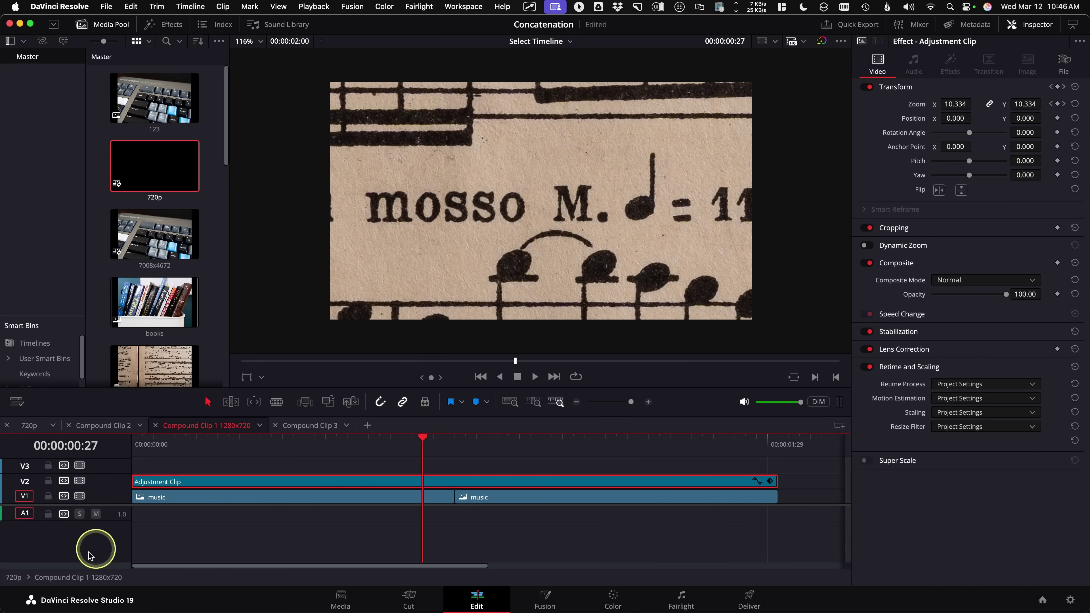
left_click(14, 580)
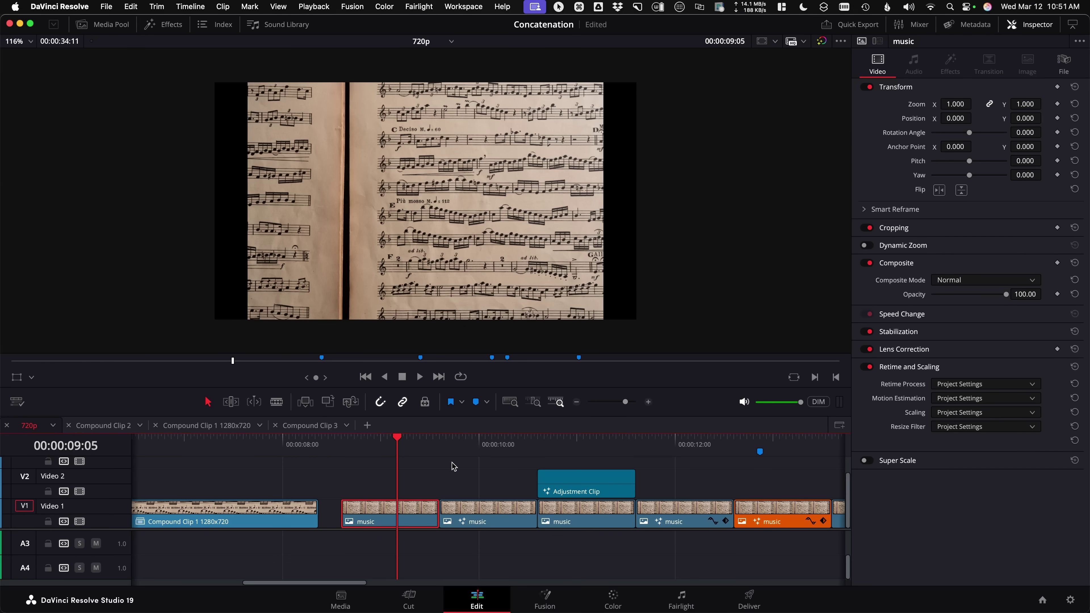
Step: Mark in and out points around the first music clip
left_click(454, 466)
key("x")
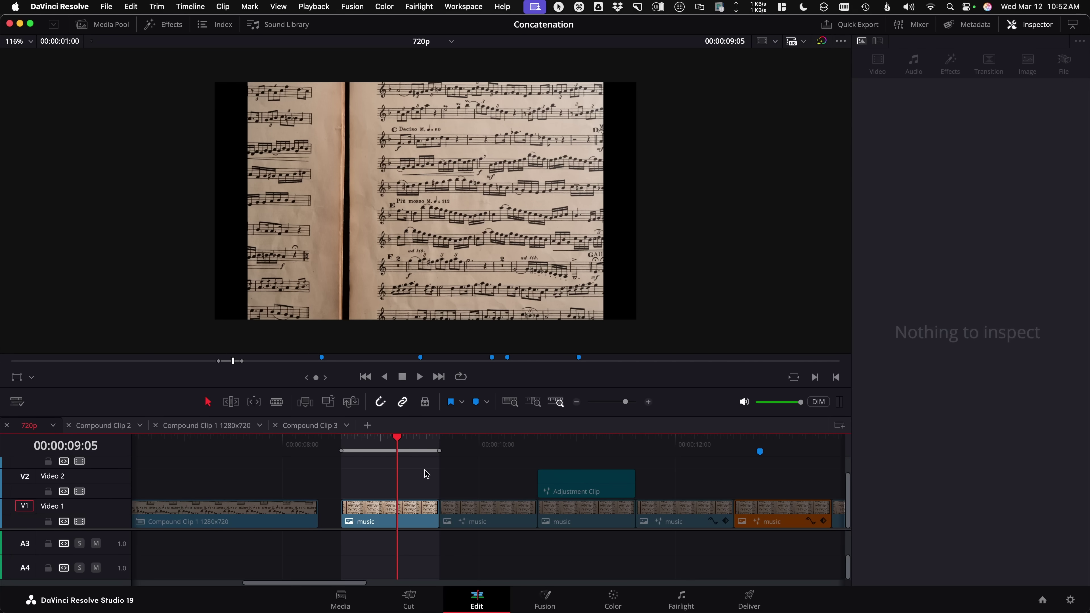
left_click(425, 471)
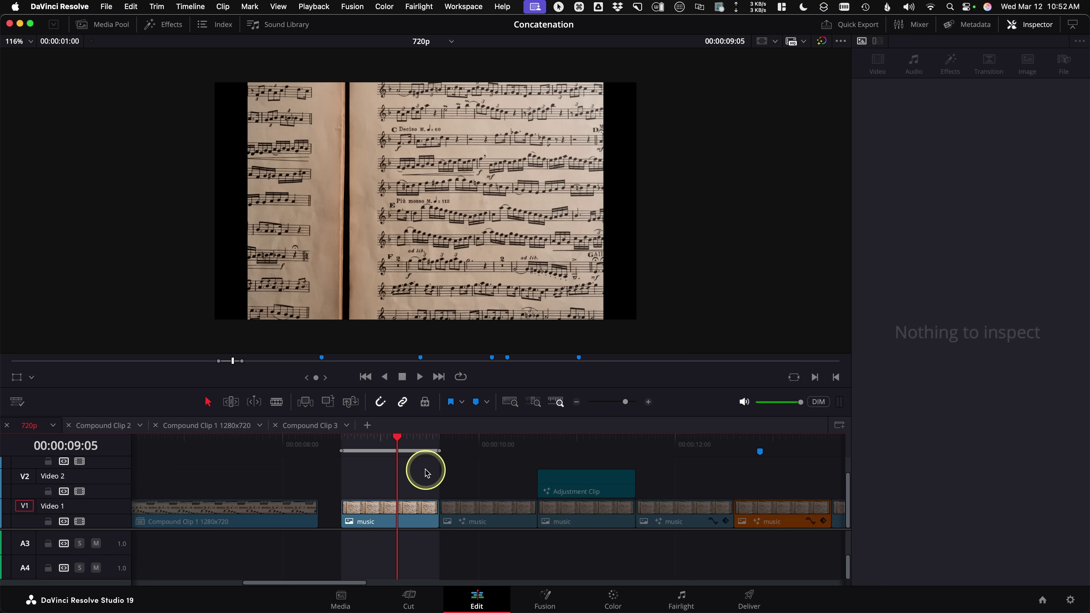
Step: Place an Adjustment Clip from the Effects toolbox on top, above the music clip on Video 2
left_click(171, 27)
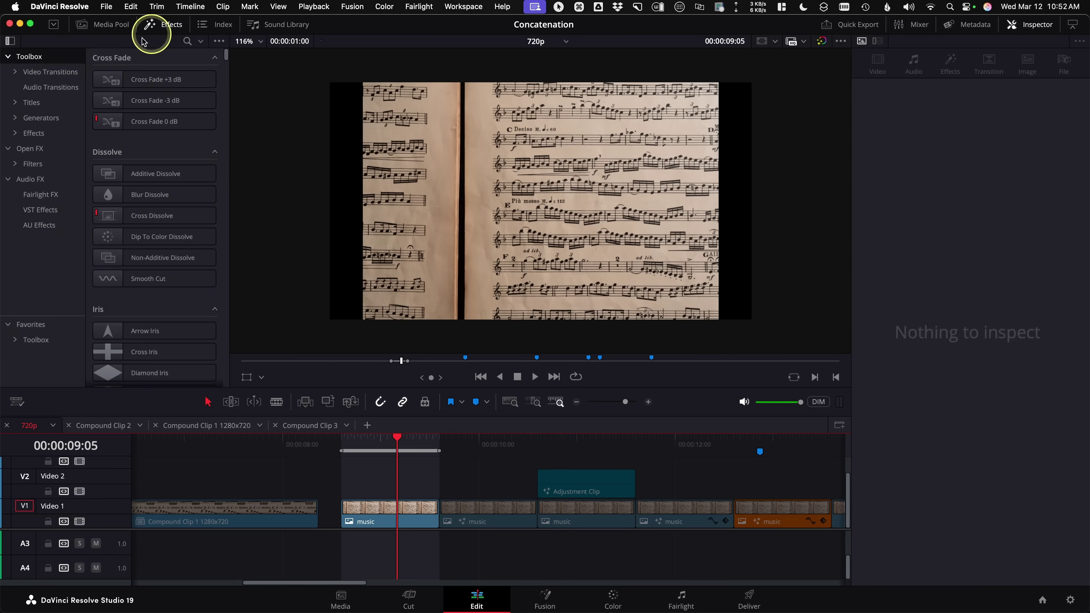
left_click(36, 133)
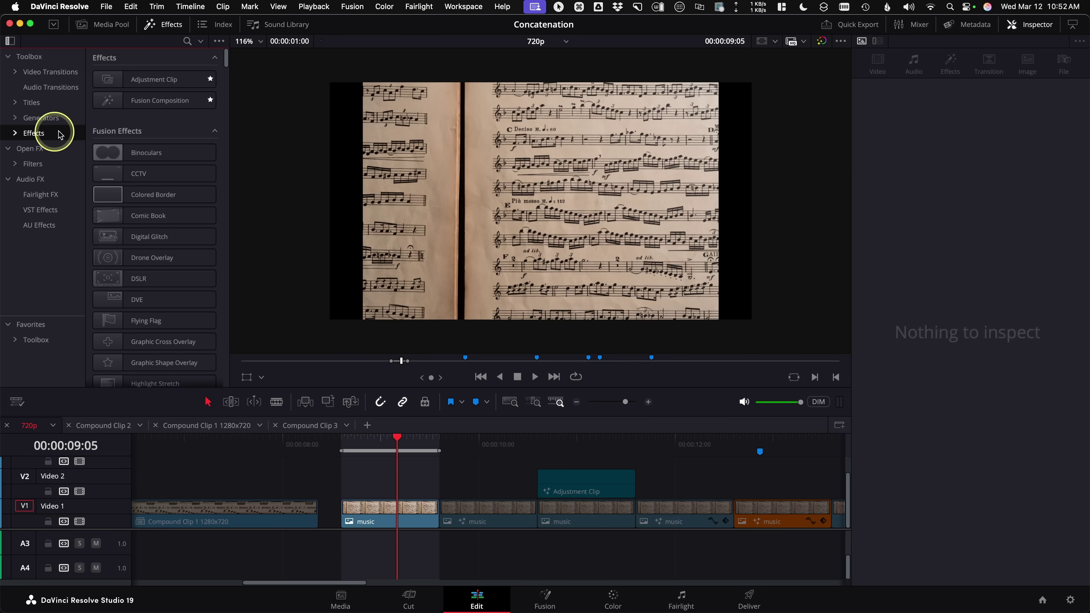
left_click(114, 79)
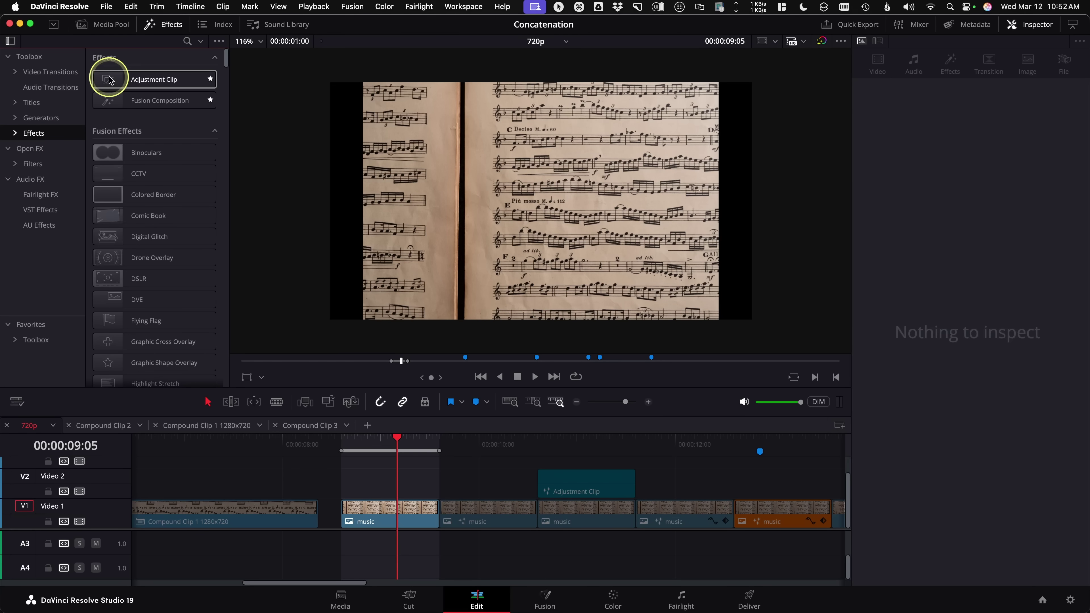
left_click_drag(110, 79, 767, 240)
Step: Place the adjustment clip above the playhead and set its Inspector Zoom to 10
left_click(400, 446)
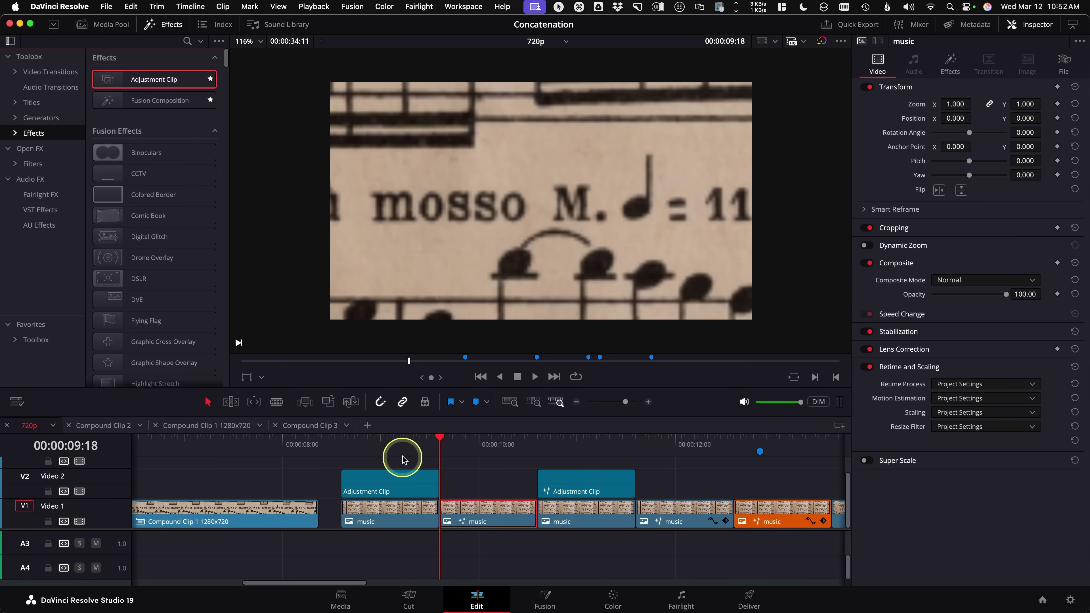
scroll(408, 487, "down", 1)
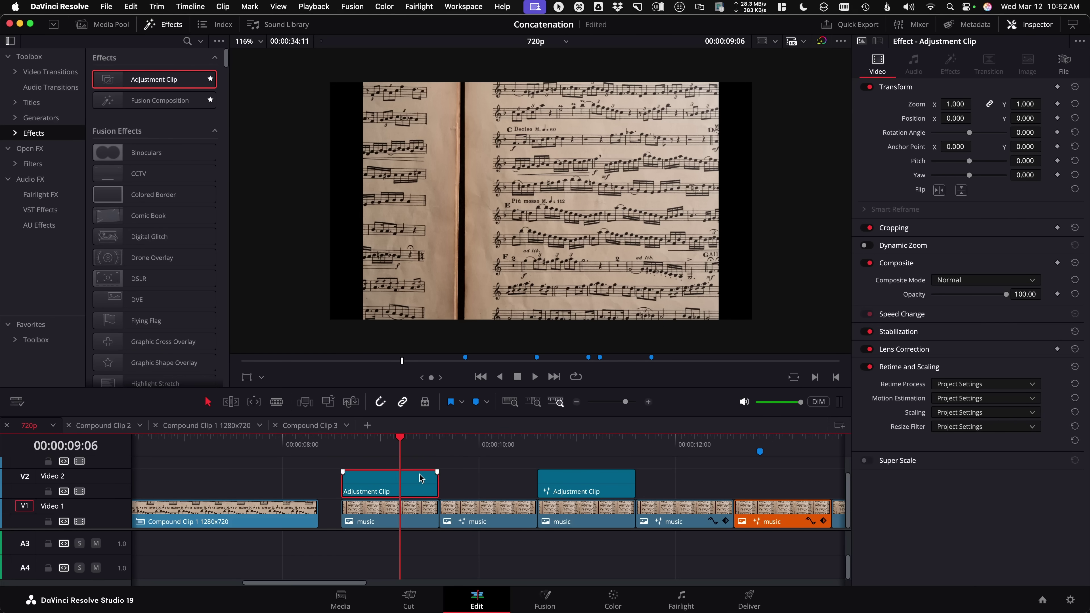
left_click(961, 104)
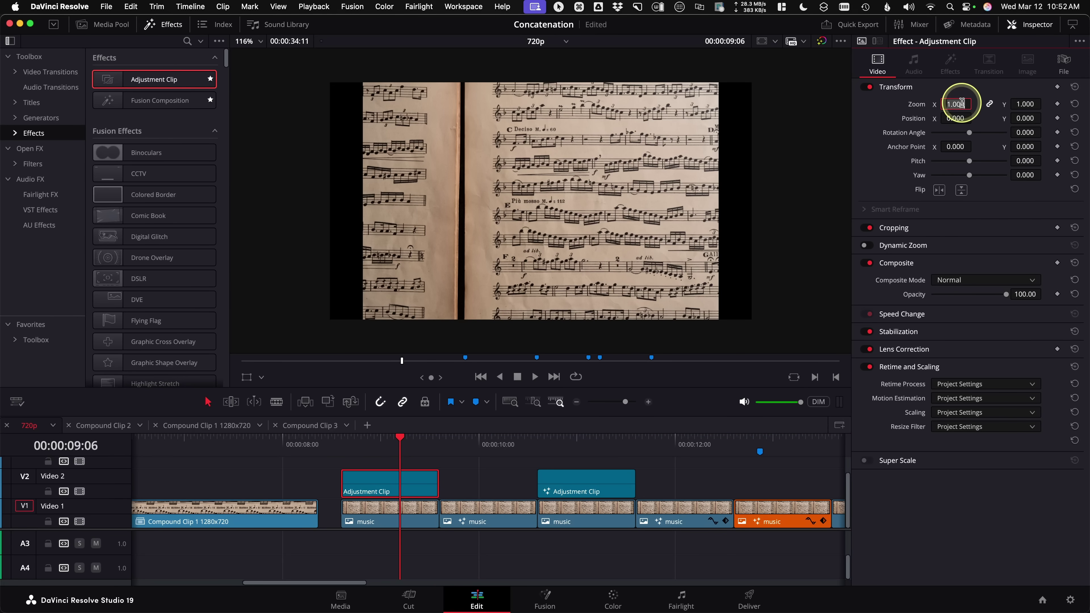
type("10")
key("Return")
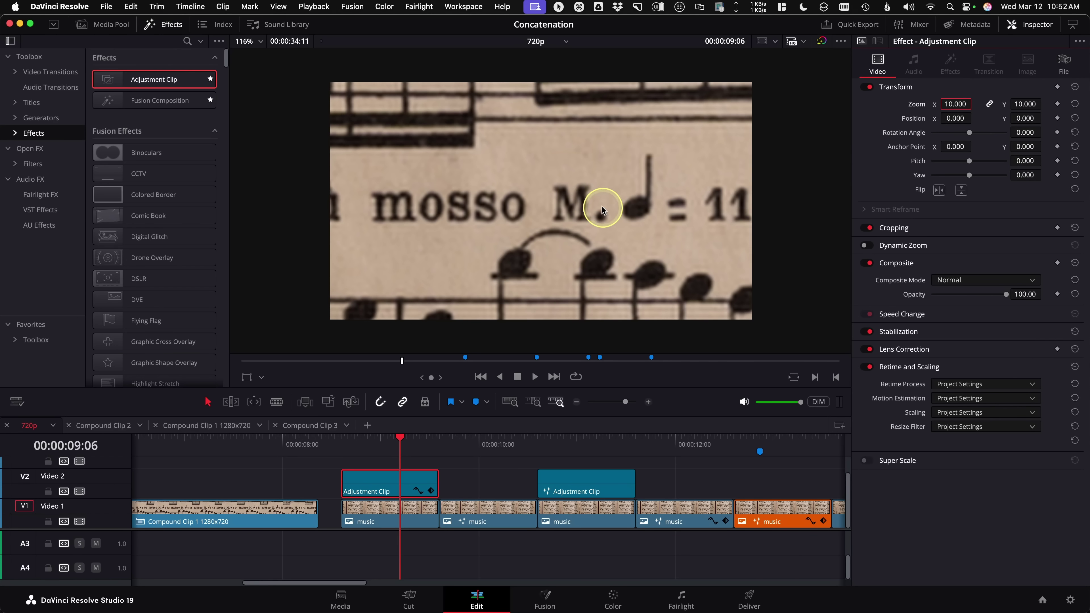
Step: Magnify the viewer to compare the soft adjustment-clip zoom against Compound Clip 1's sharpness
key("ctrl")
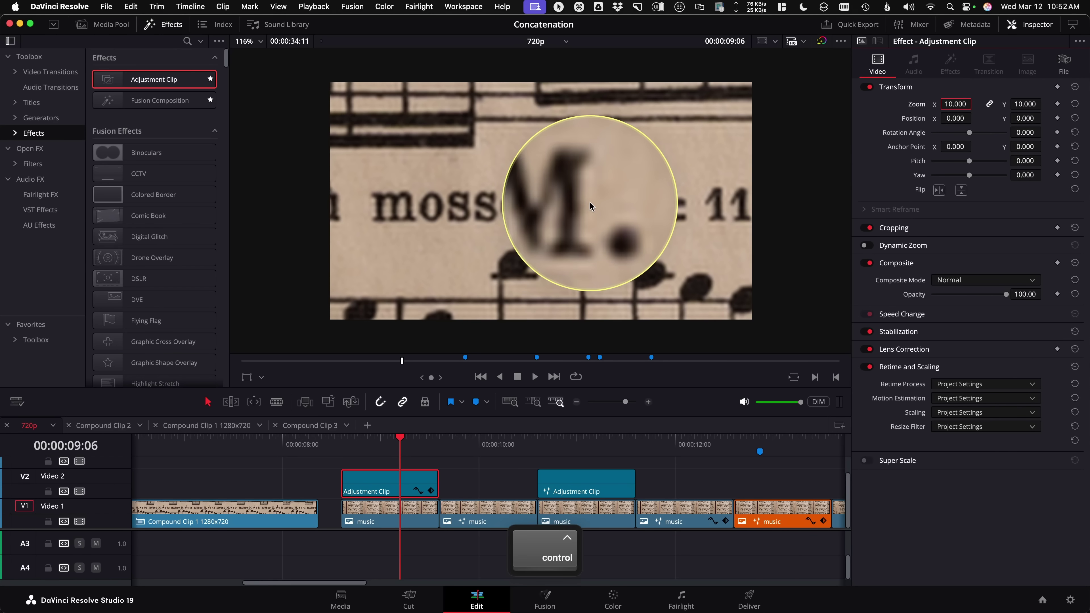
left_click(276, 447)
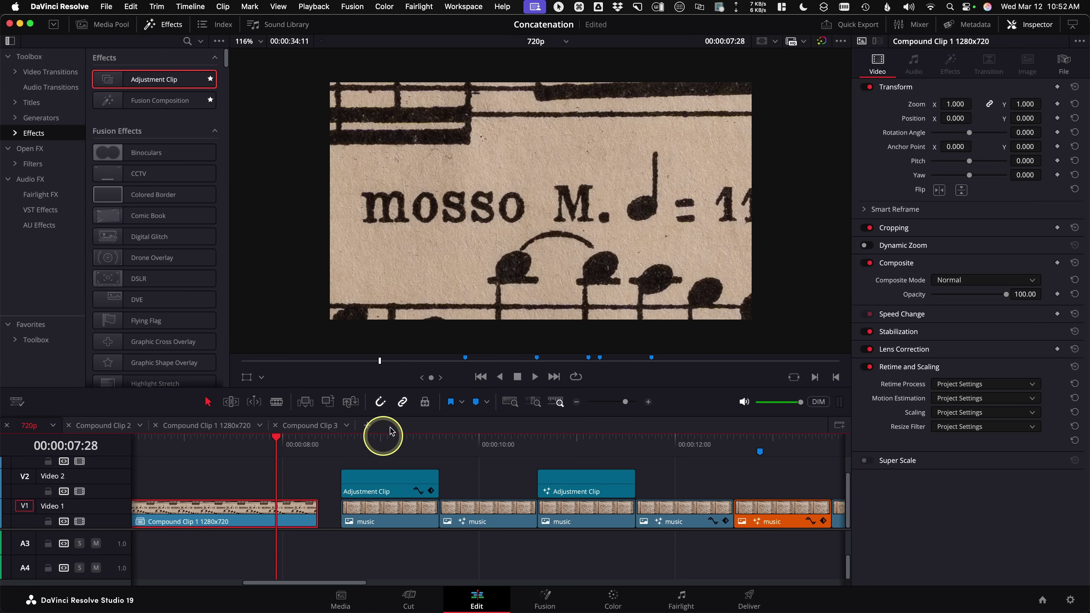
key("ctrl")
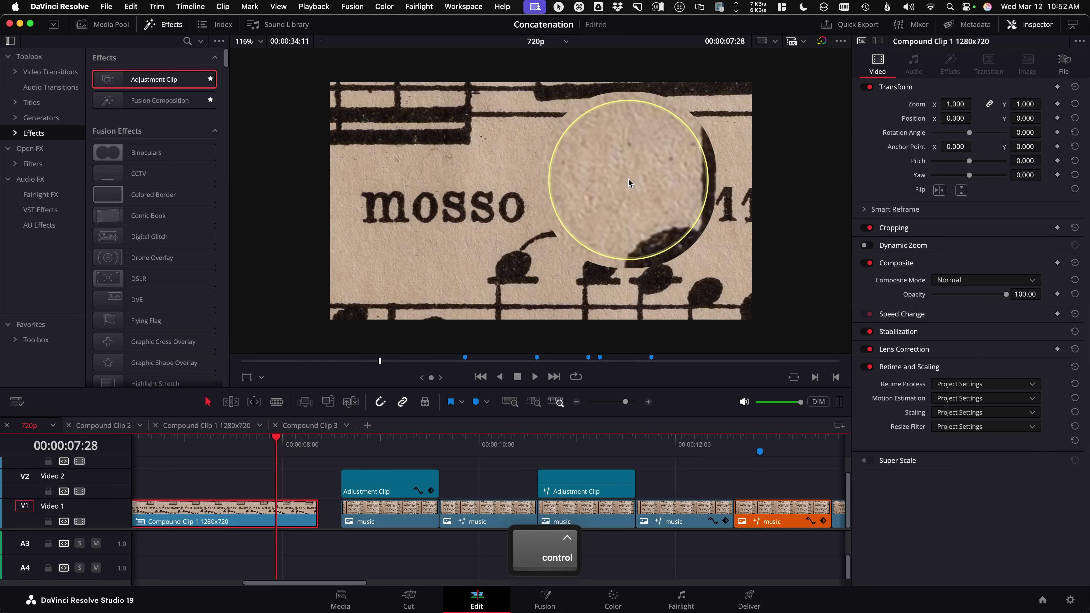
left_click(396, 448)
scroll(410, 468, "down", 2)
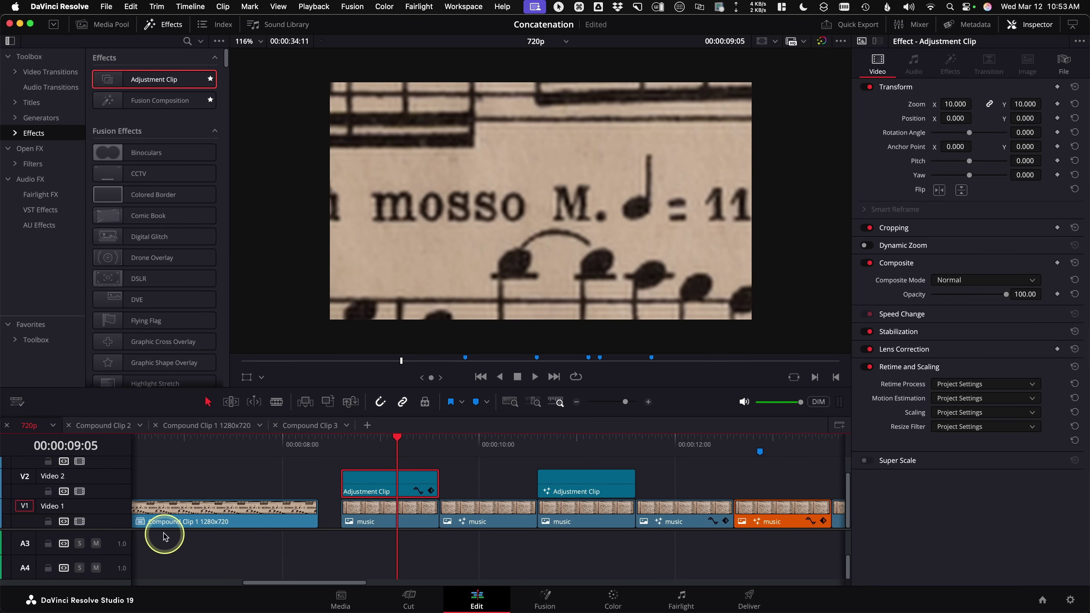
left_click_drag(108, 528, 110, 544)
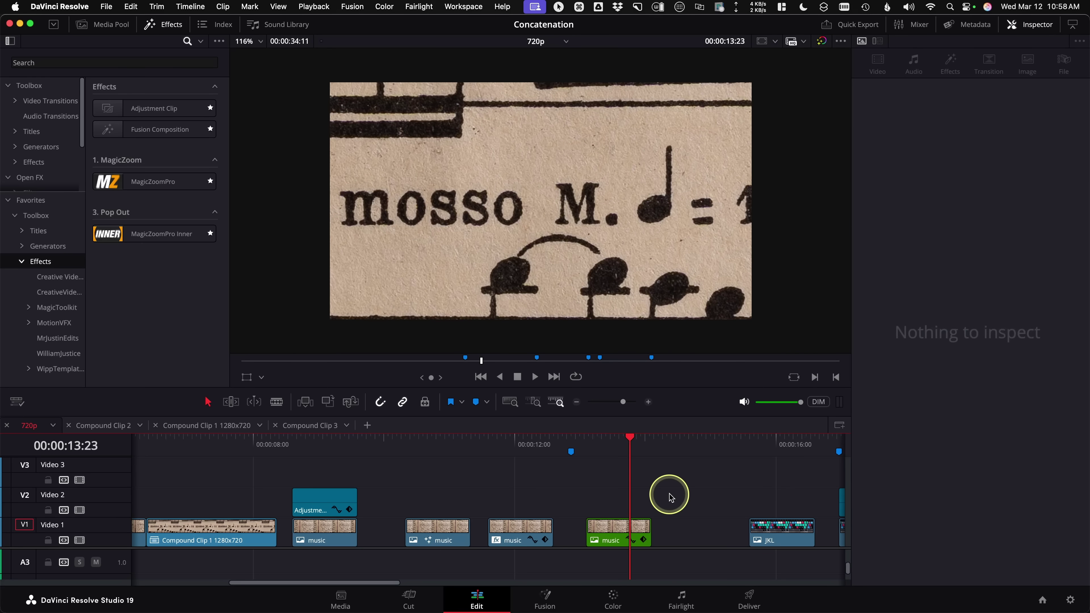
Step: Select the green music clip, then view the OpenFX clip's Transform Zoom of 10
left_click(631, 450)
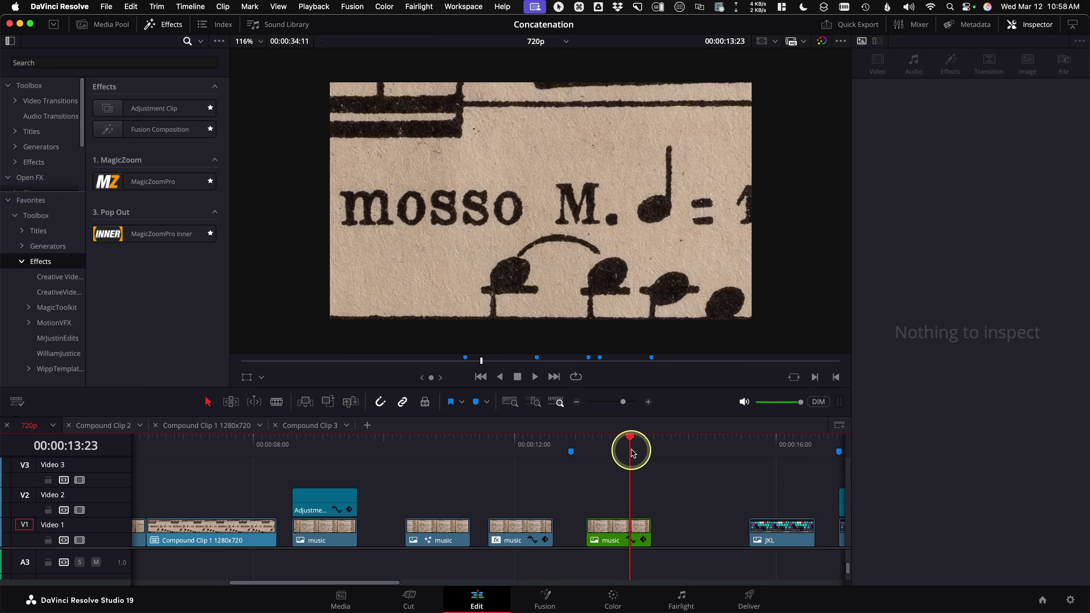
left_click(610, 536)
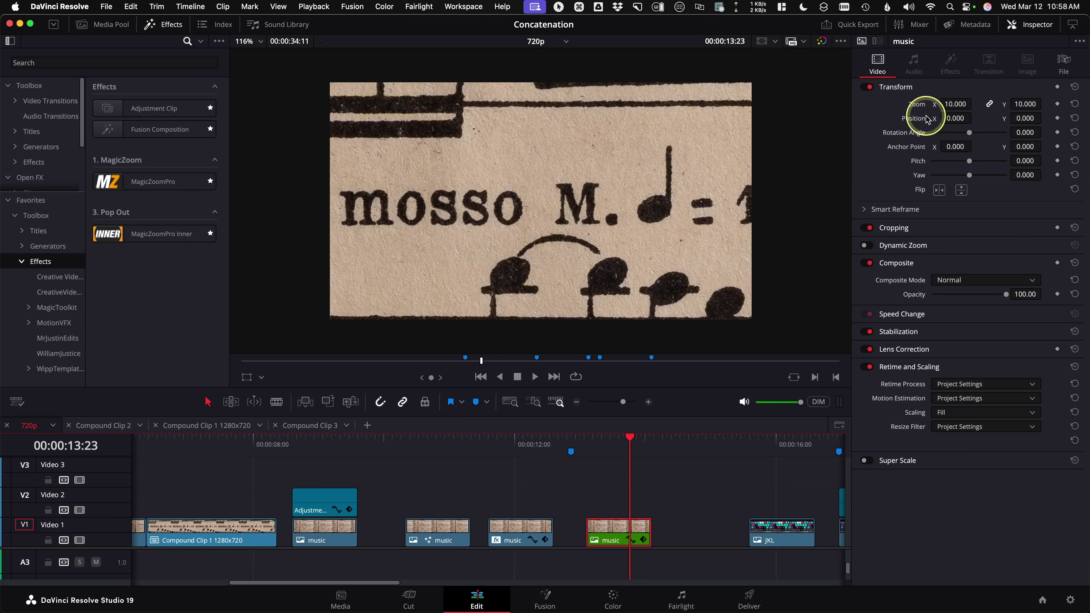
left_click(522, 450)
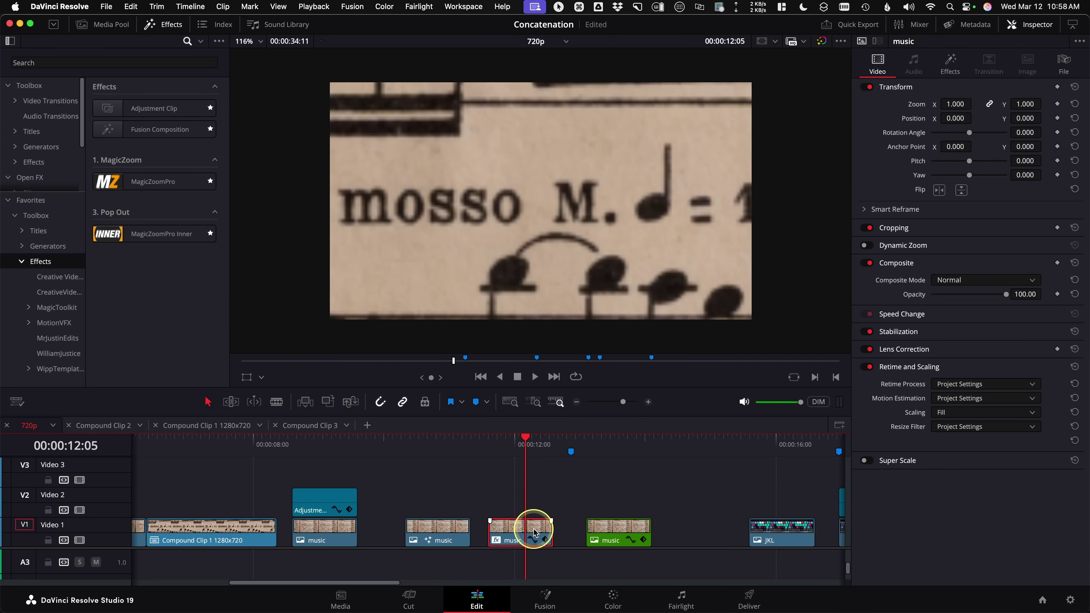
left_click(949, 62)
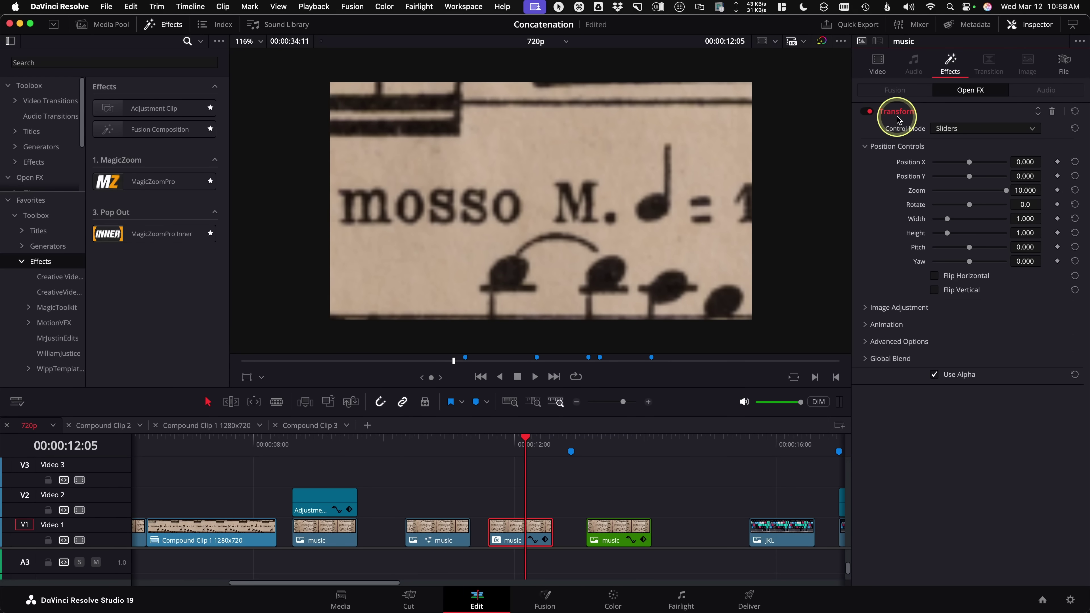
Step: Scrub across the sharp green music clip, then move the playhead to the Fusion-zoomed clip
left_click(613, 445)
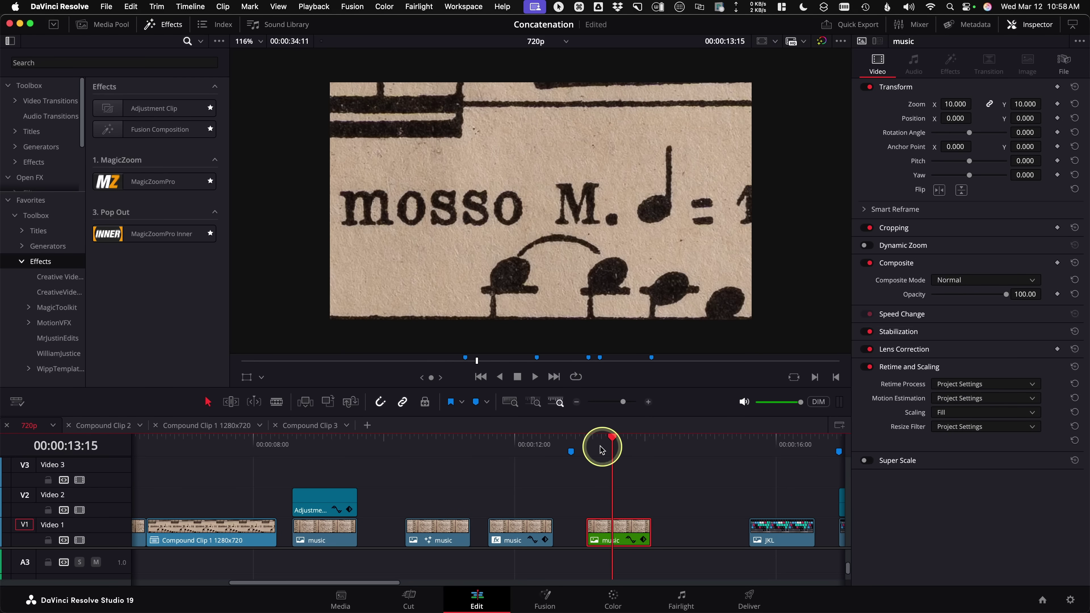
mouse_move(601, 449)
left_mouse_down()
mouse_move(530, 445)
mouse_move(618, 446)
mouse_move(620, 456)
left_mouse_up()
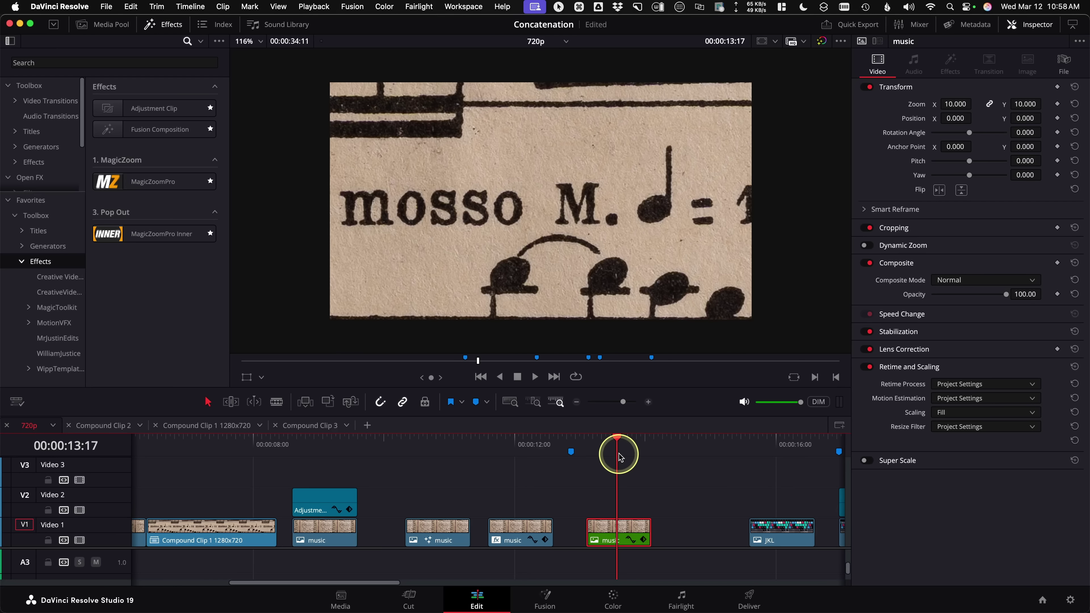
left_click(448, 451)
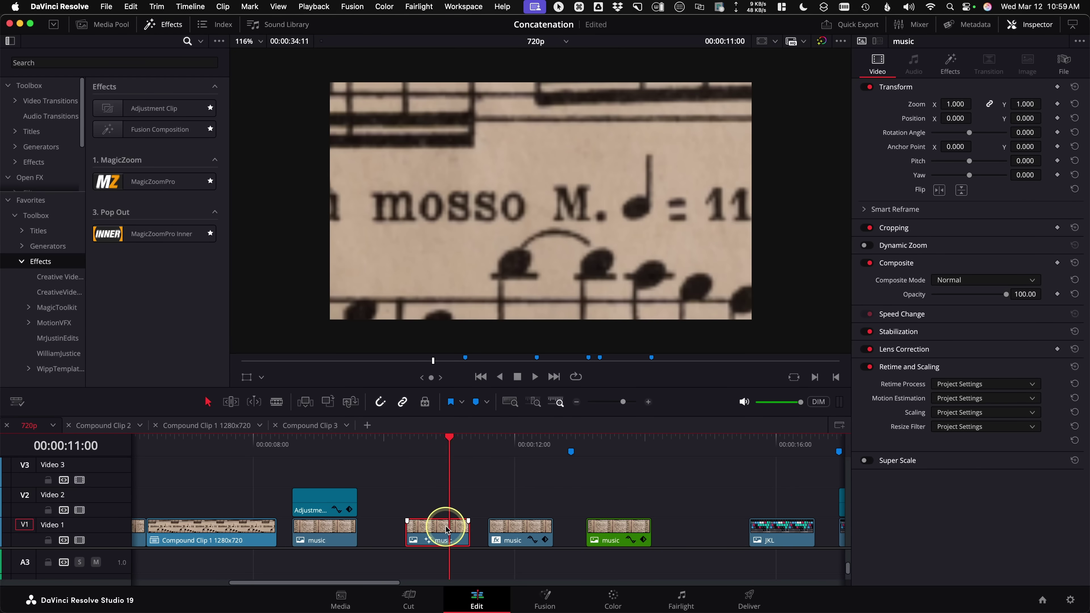
Step: Check the Fusion clip's xf_10_v1 Size of 10, then return to the sharp green clip
left_click(429, 531)
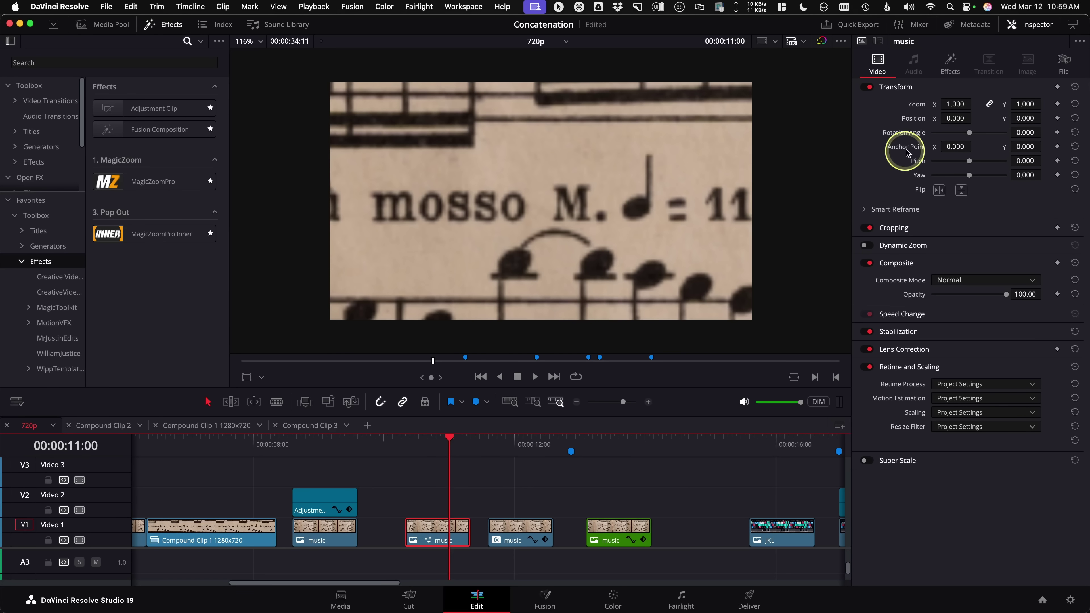
left_click(952, 68)
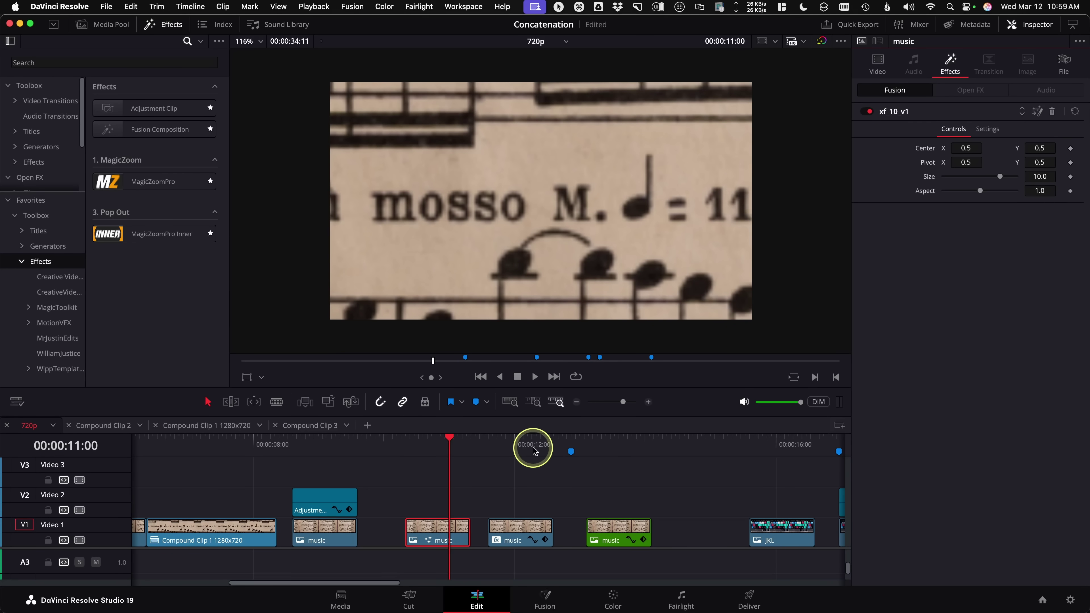
left_click(618, 449)
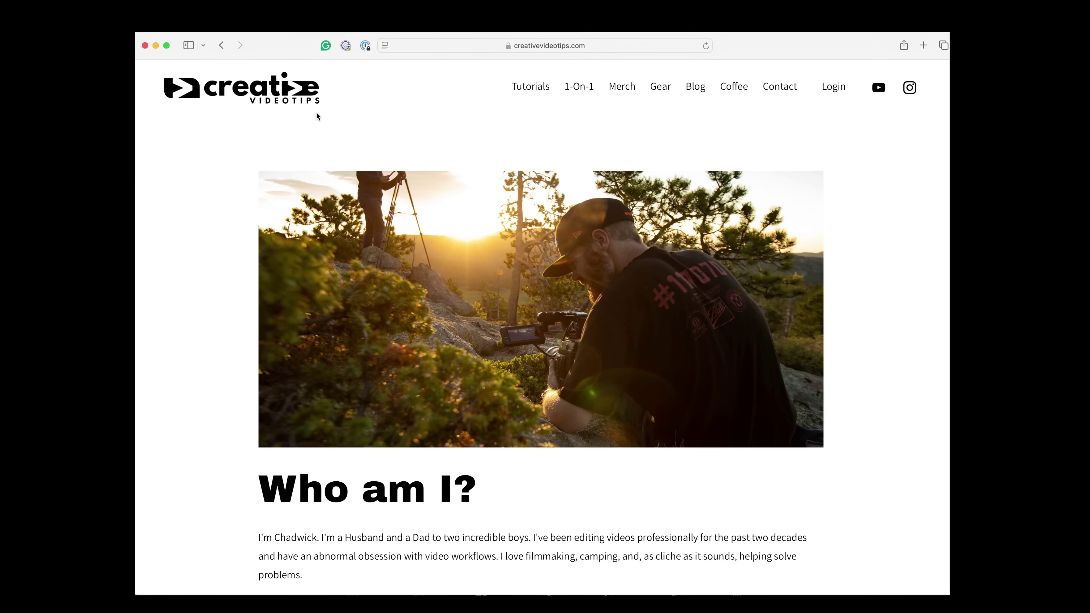
Step: Return to the creativevideotips.com home page via the Creative Video Tips header logo
left_click(302, 99)
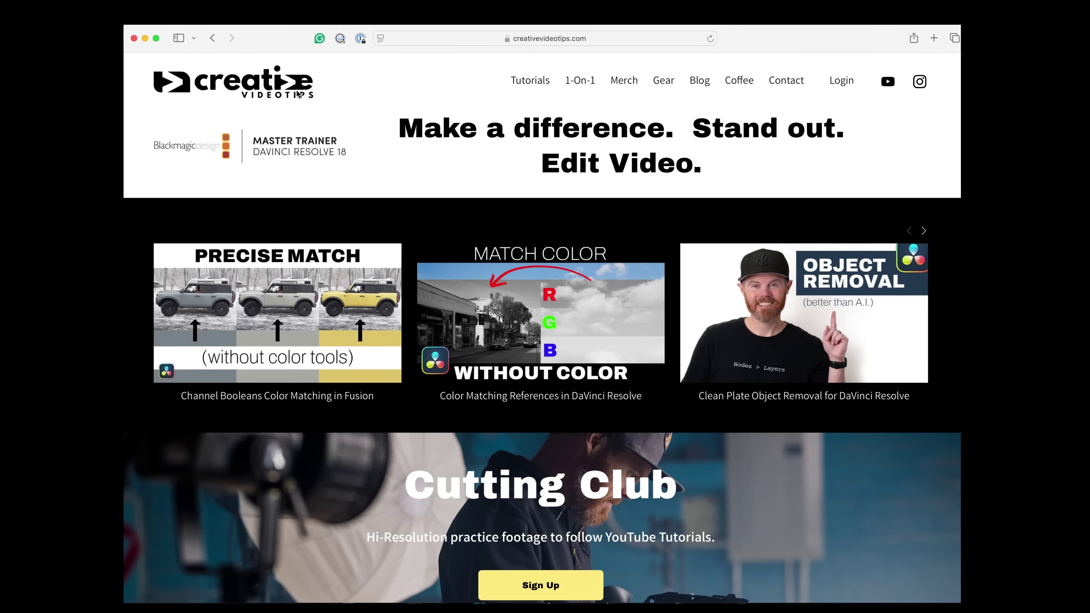